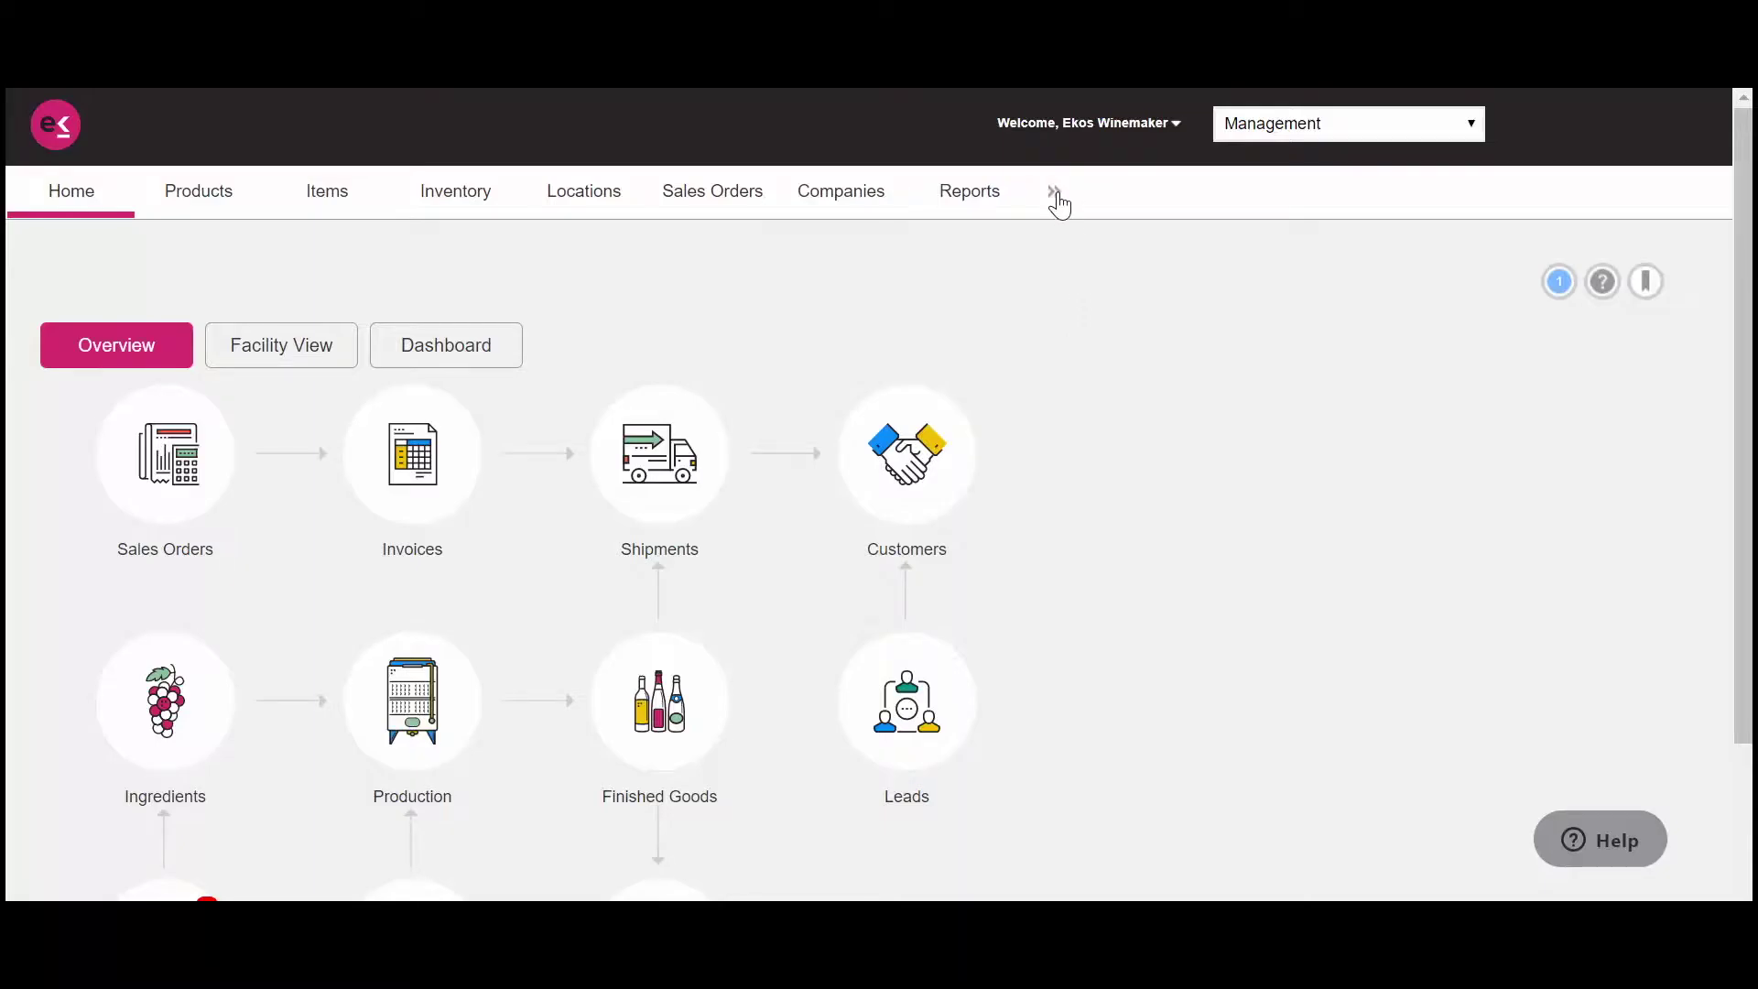
From the full tab list, open Users and give a new user a security profile.
click(1055, 194)
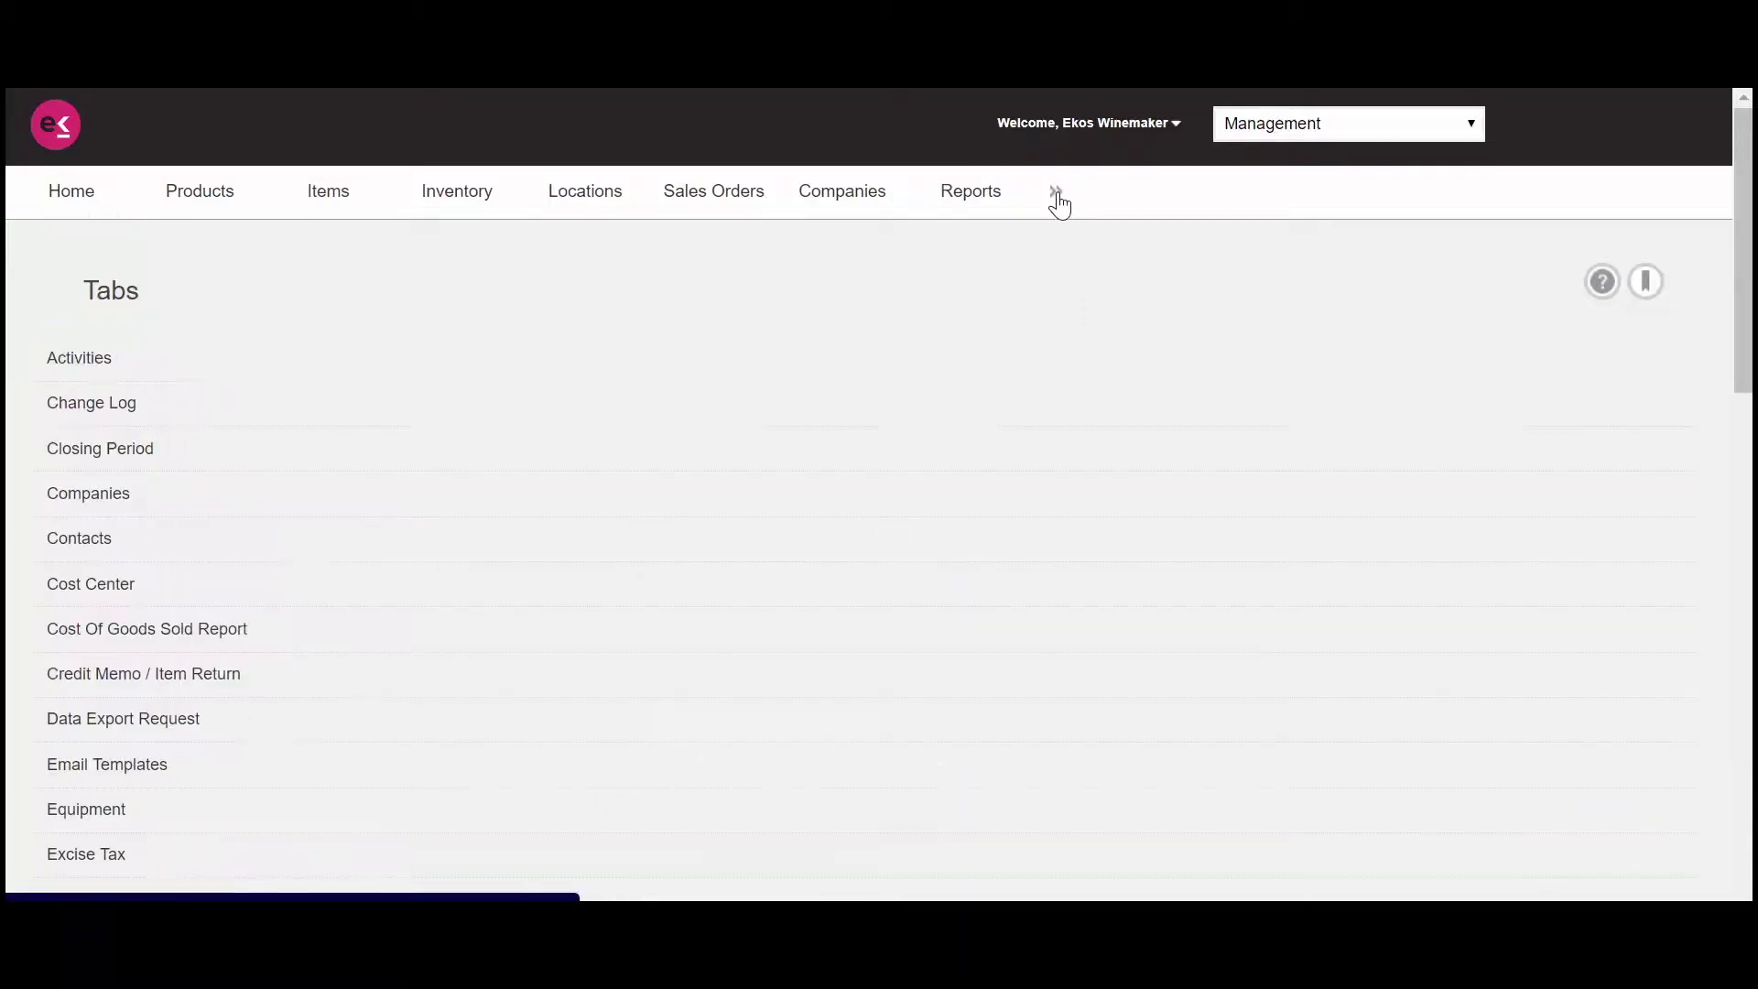
scroll(1043, 312, down, 1)
scroll(1044, 325, down, 10)
scroll(1048, 348, down, 6)
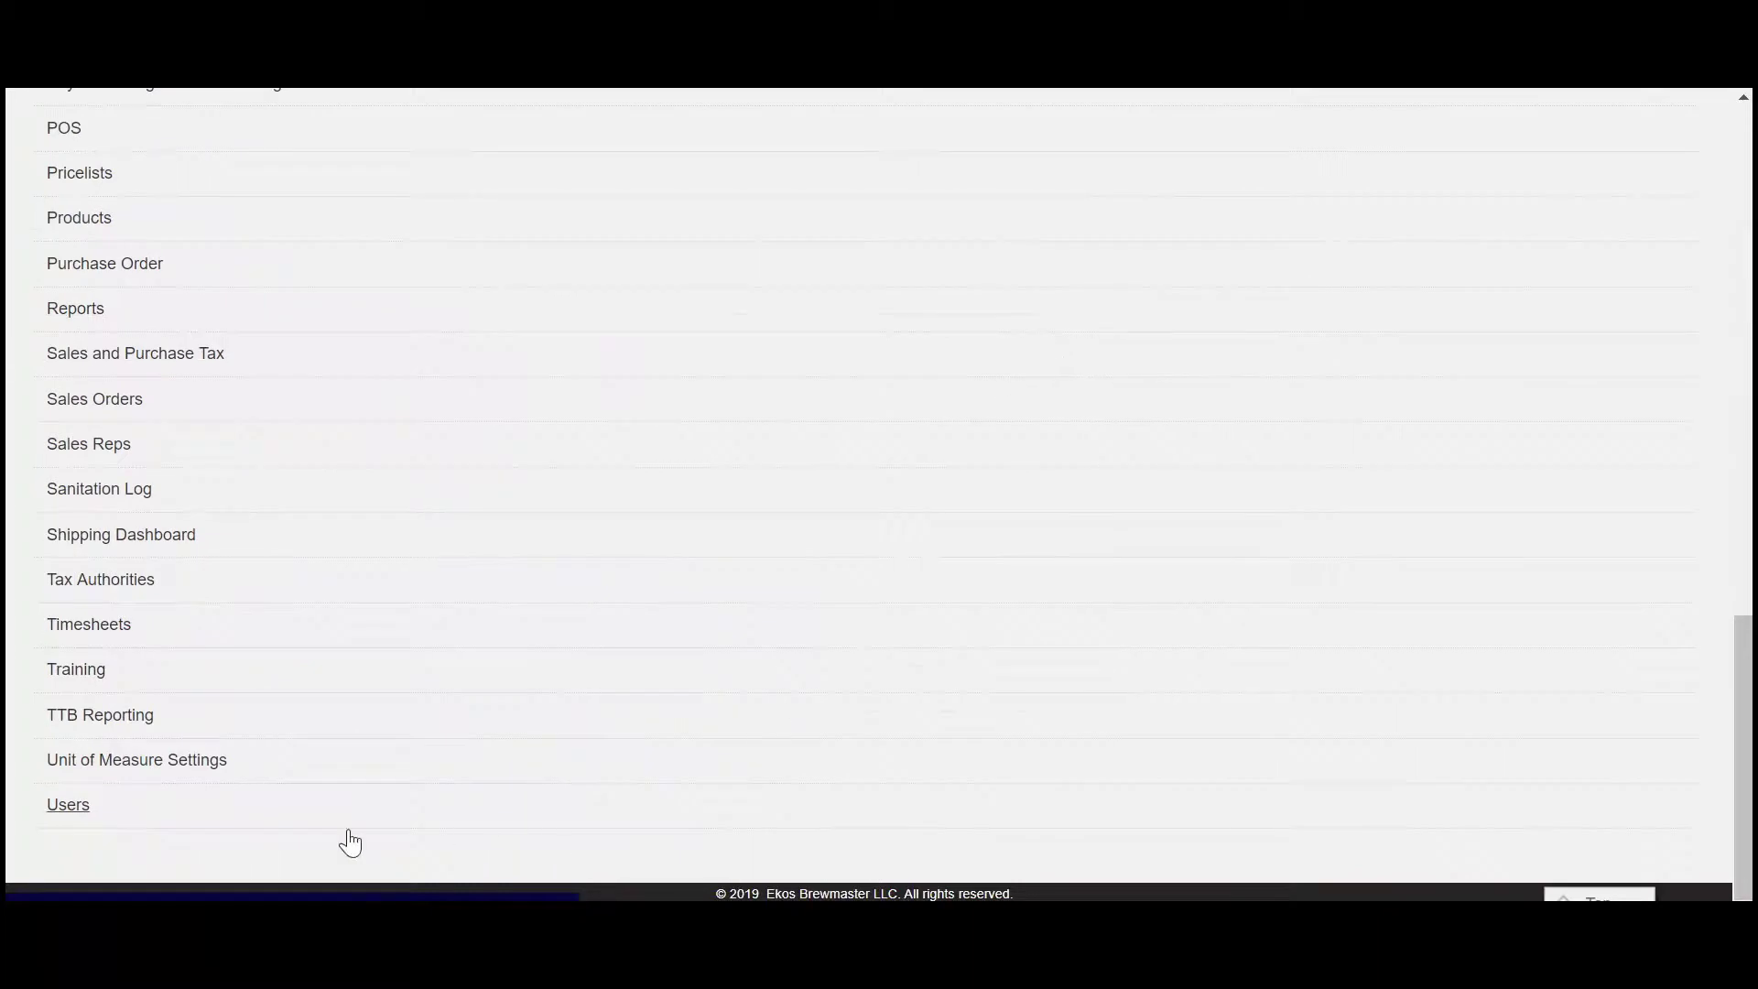
click(60, 811)
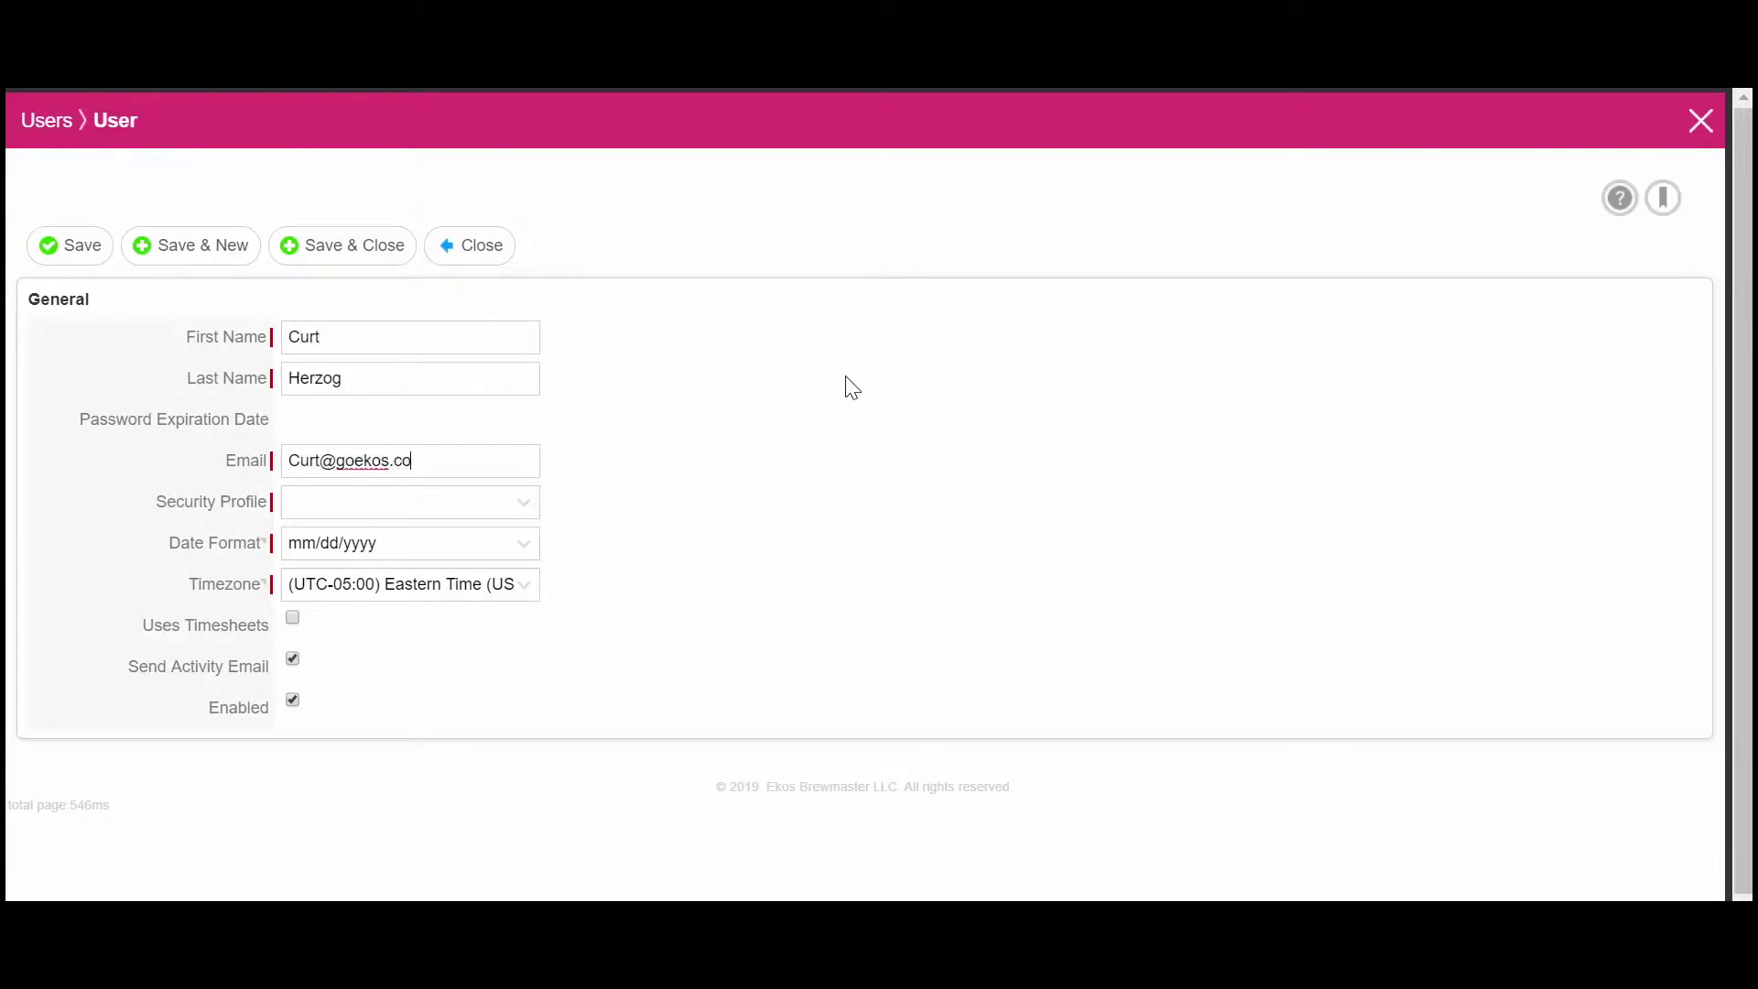
click(528, 509)
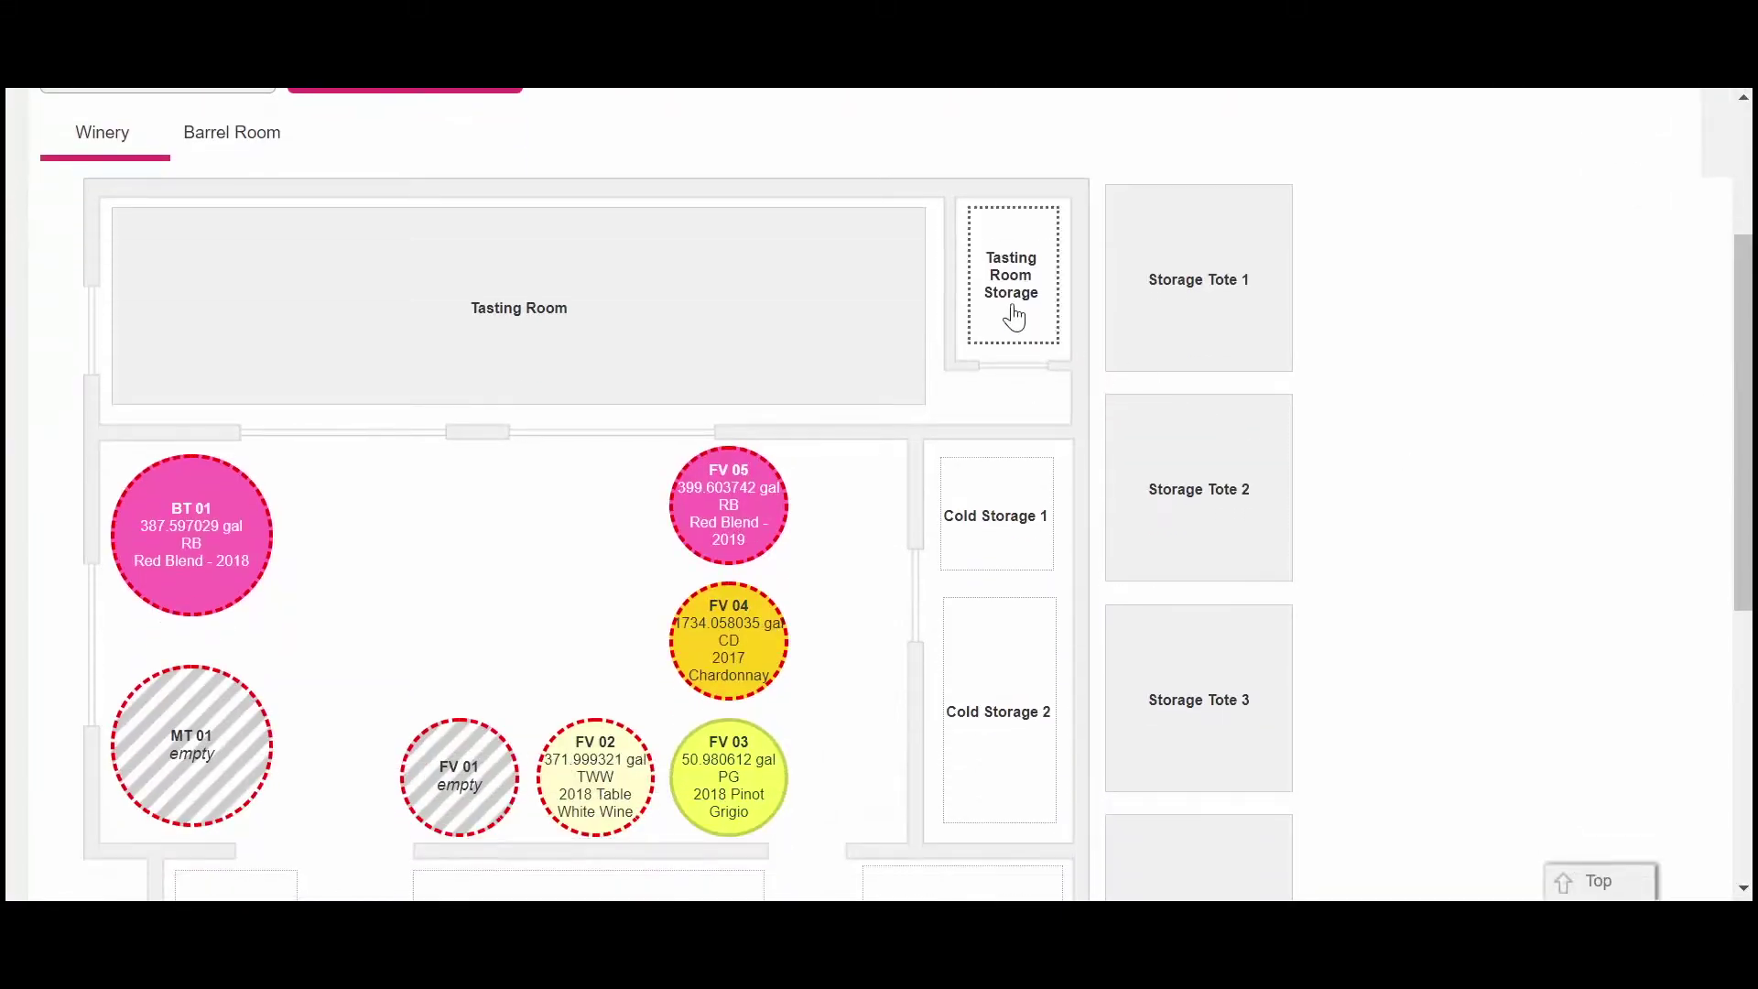
Check the inventory in Tasting Room Storage, Cold Storage 1 and Cold Storage 2.
click(1012, 315)
click(998, 505)
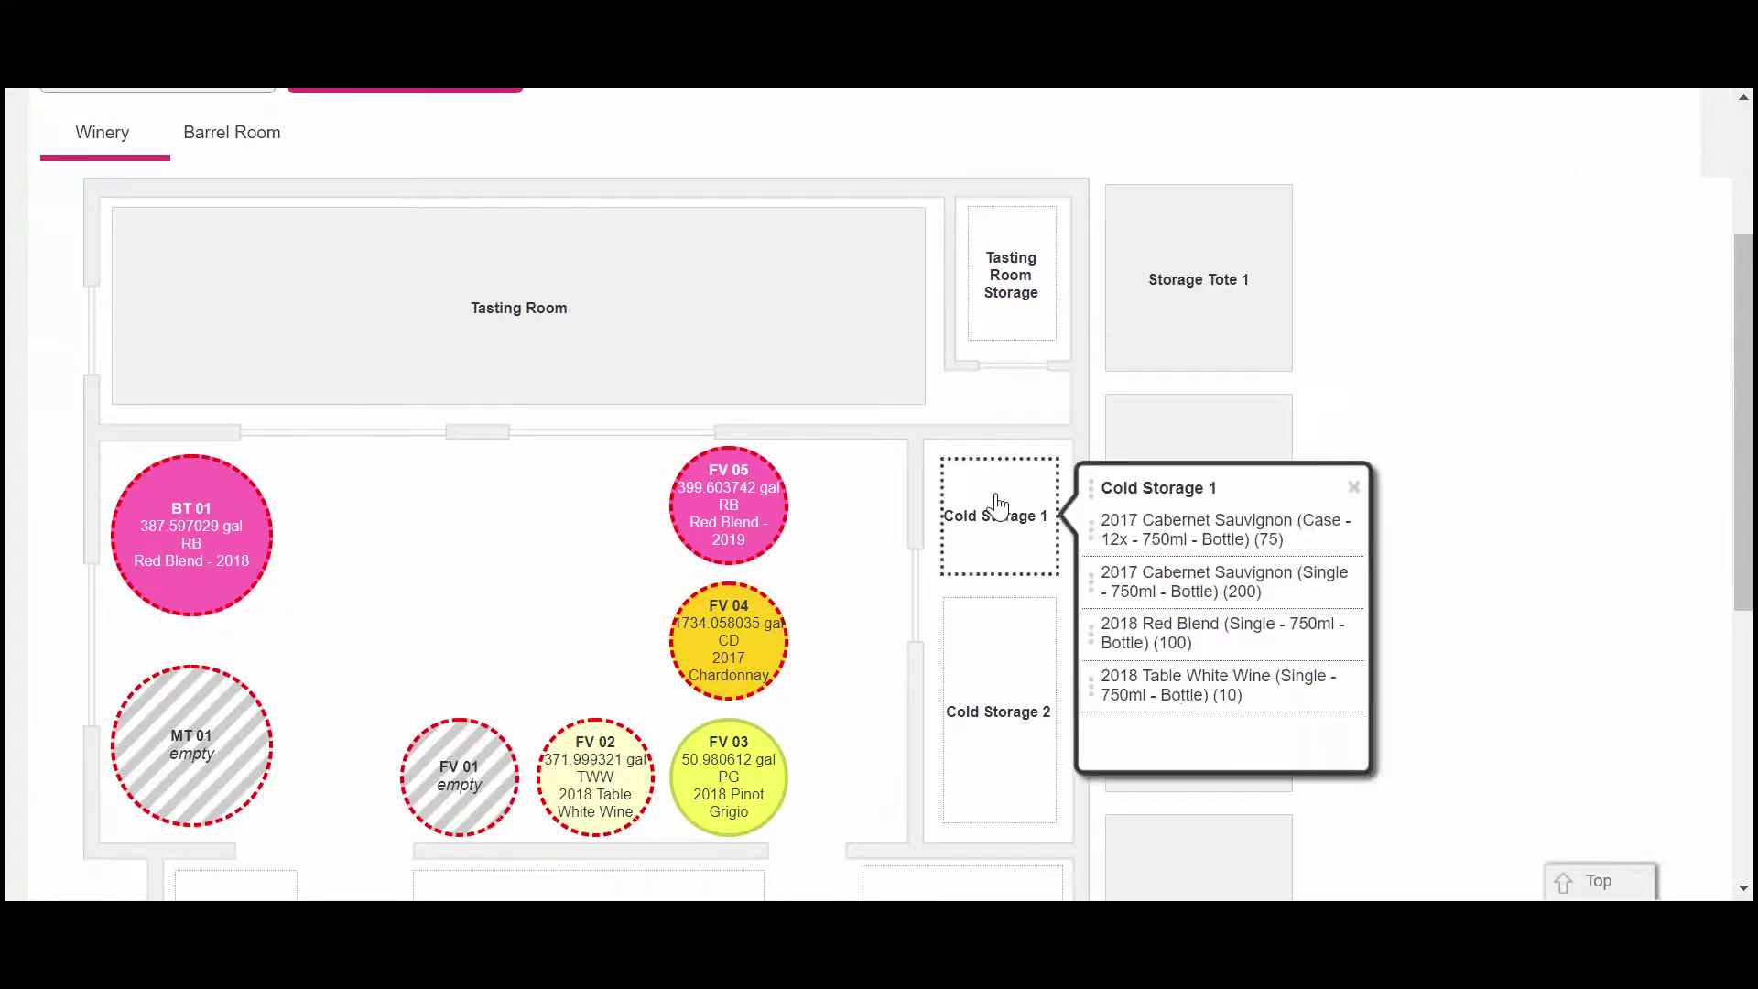
click(997, 648)
scroll(997, 648, down, 5)
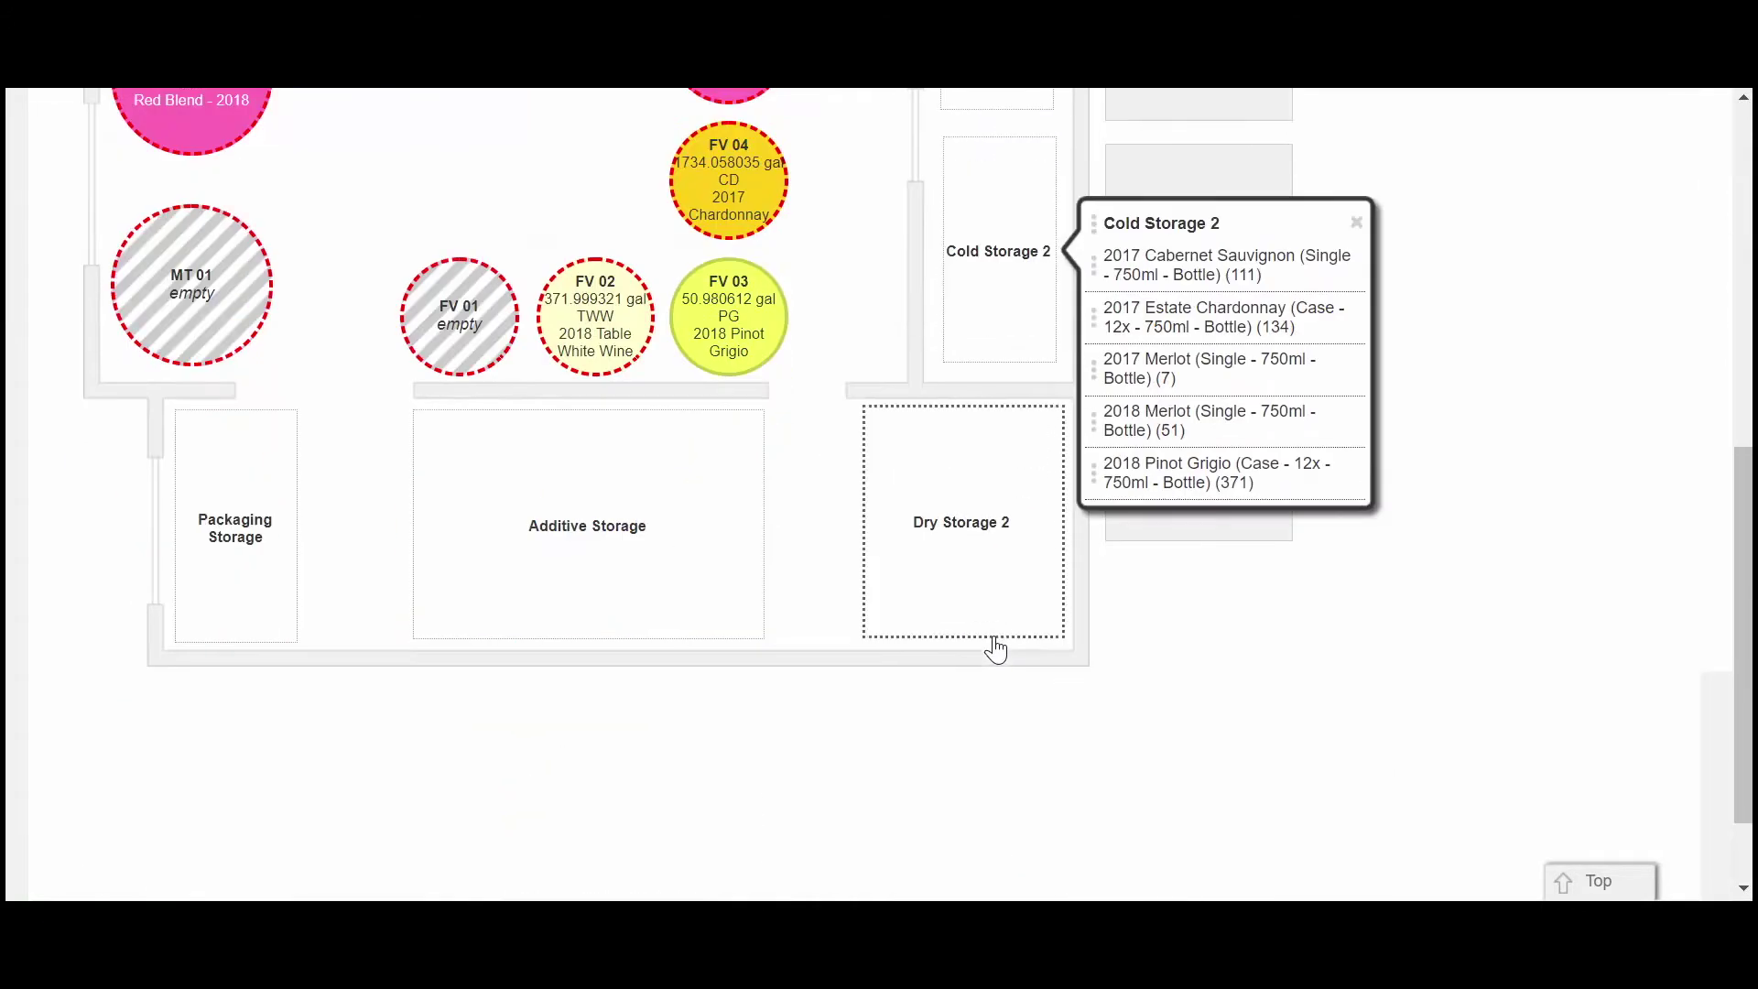
Transfer the Table White Wine from FV 02 into FV 01, adding a note.
scroll(993, 646, up, 2)
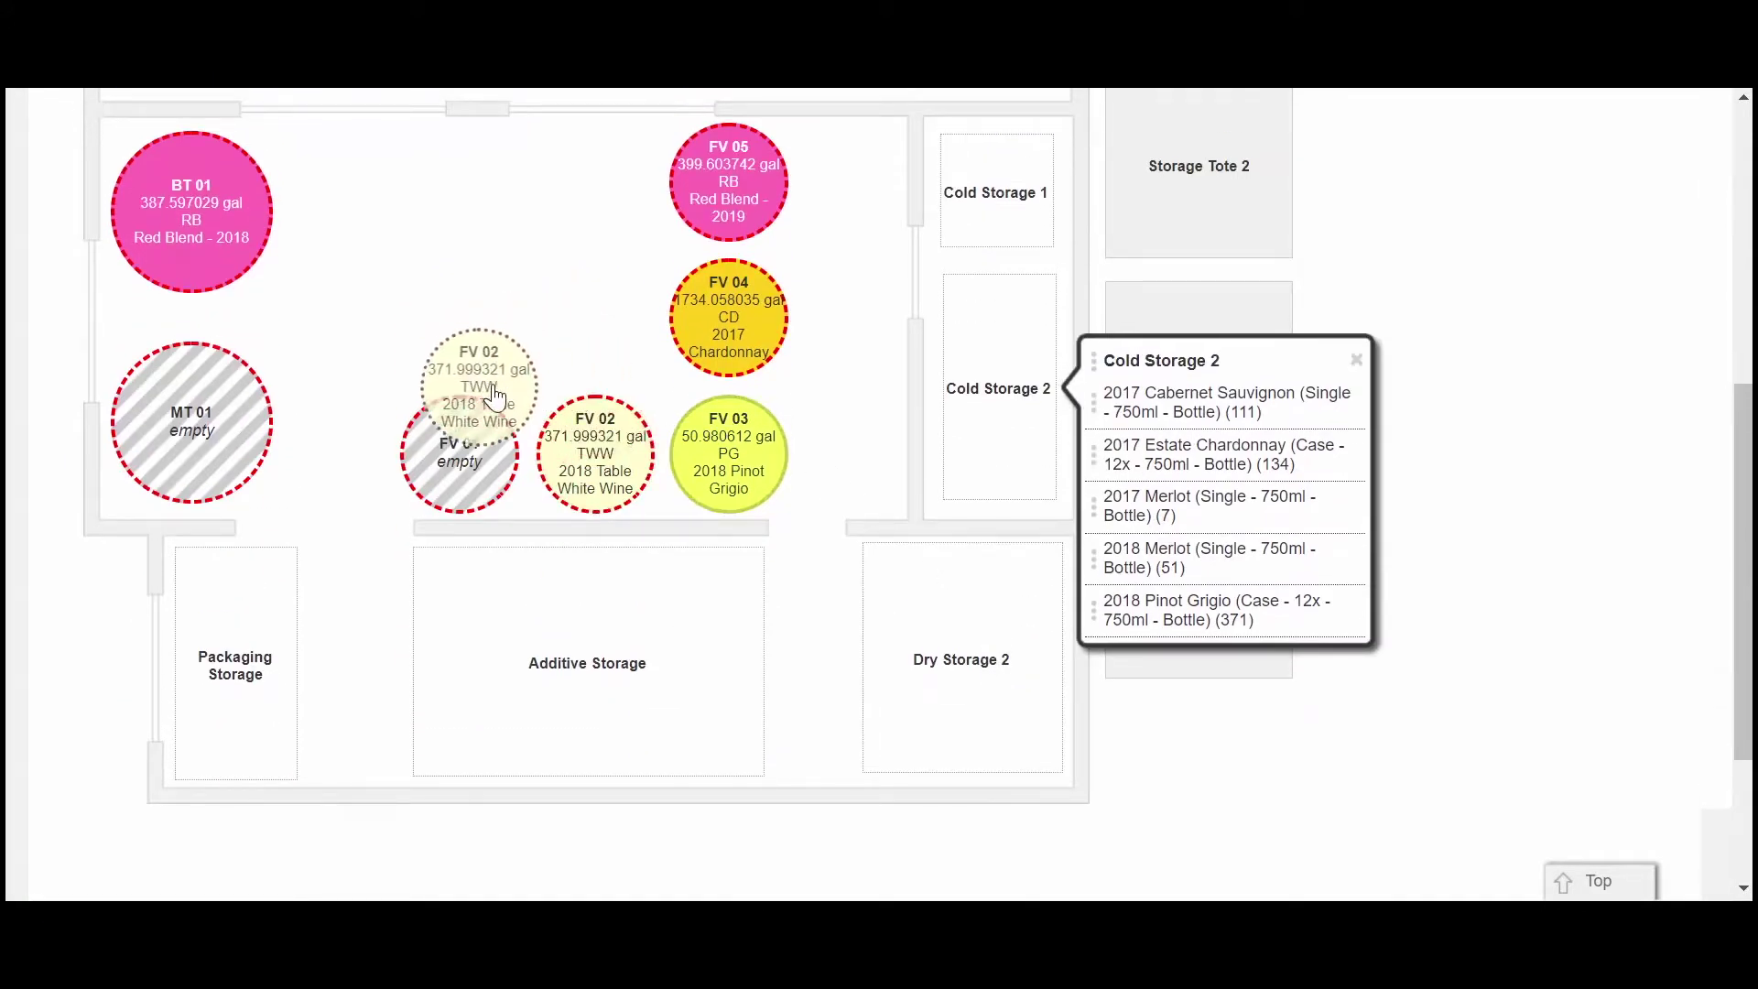
click(480, 452)
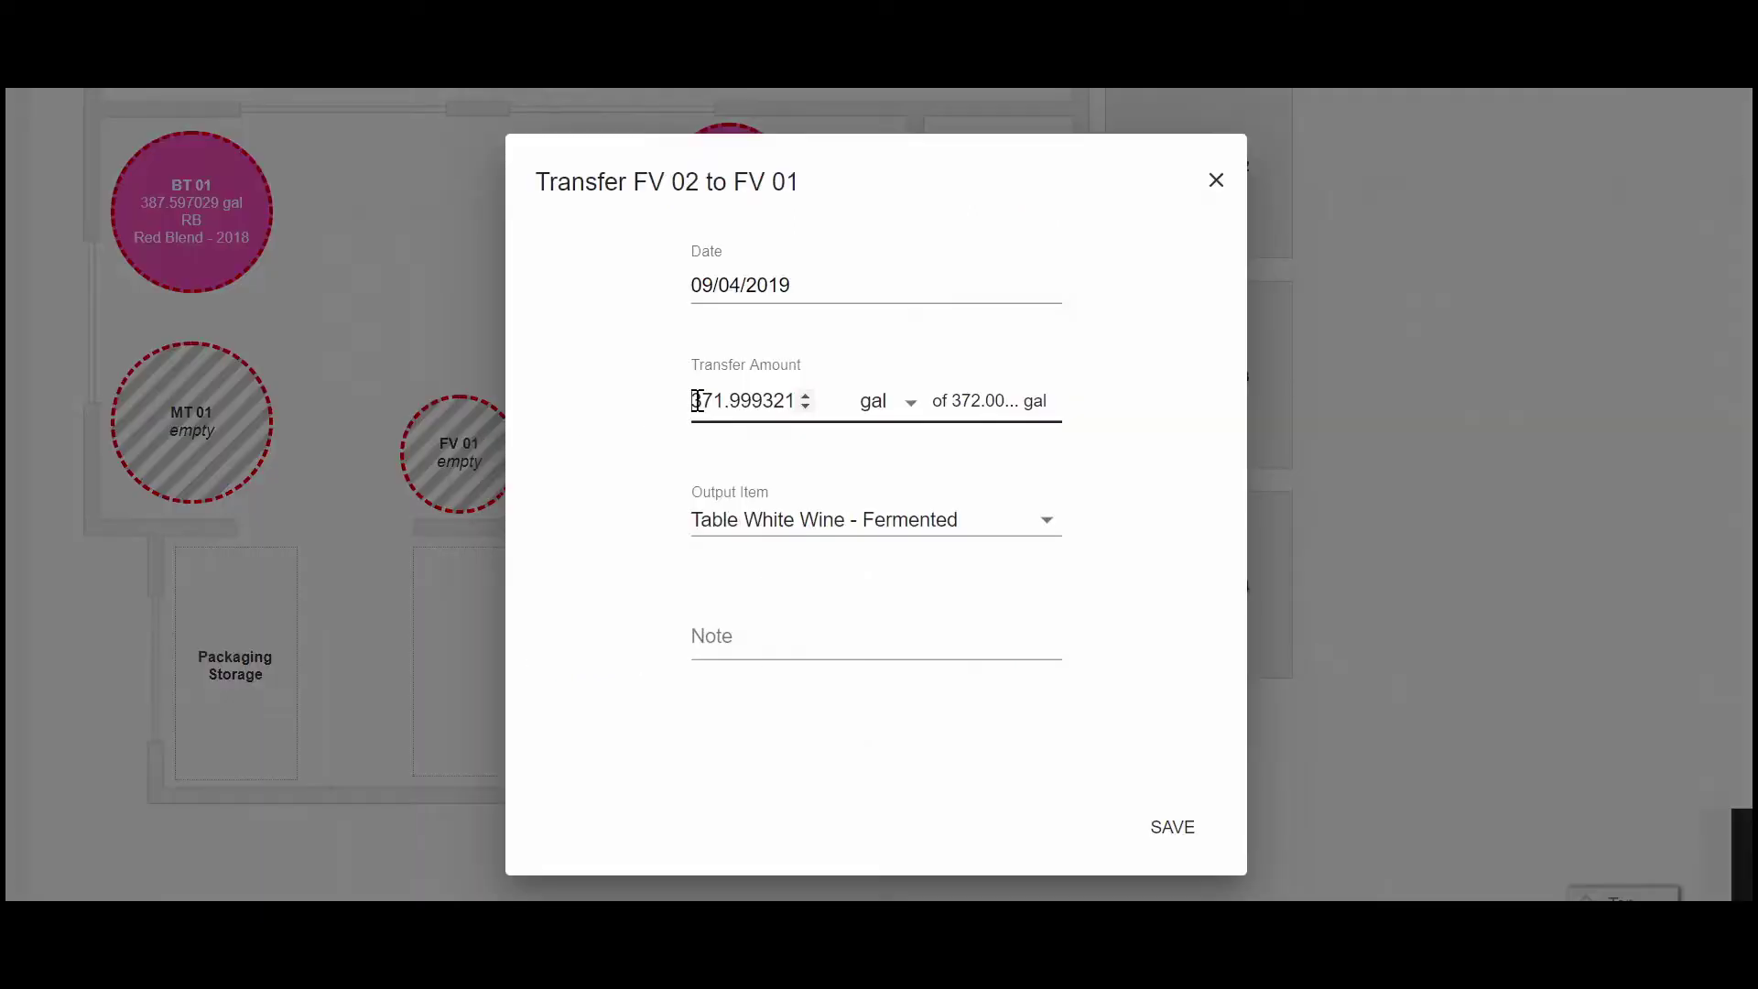
click(804, 631)
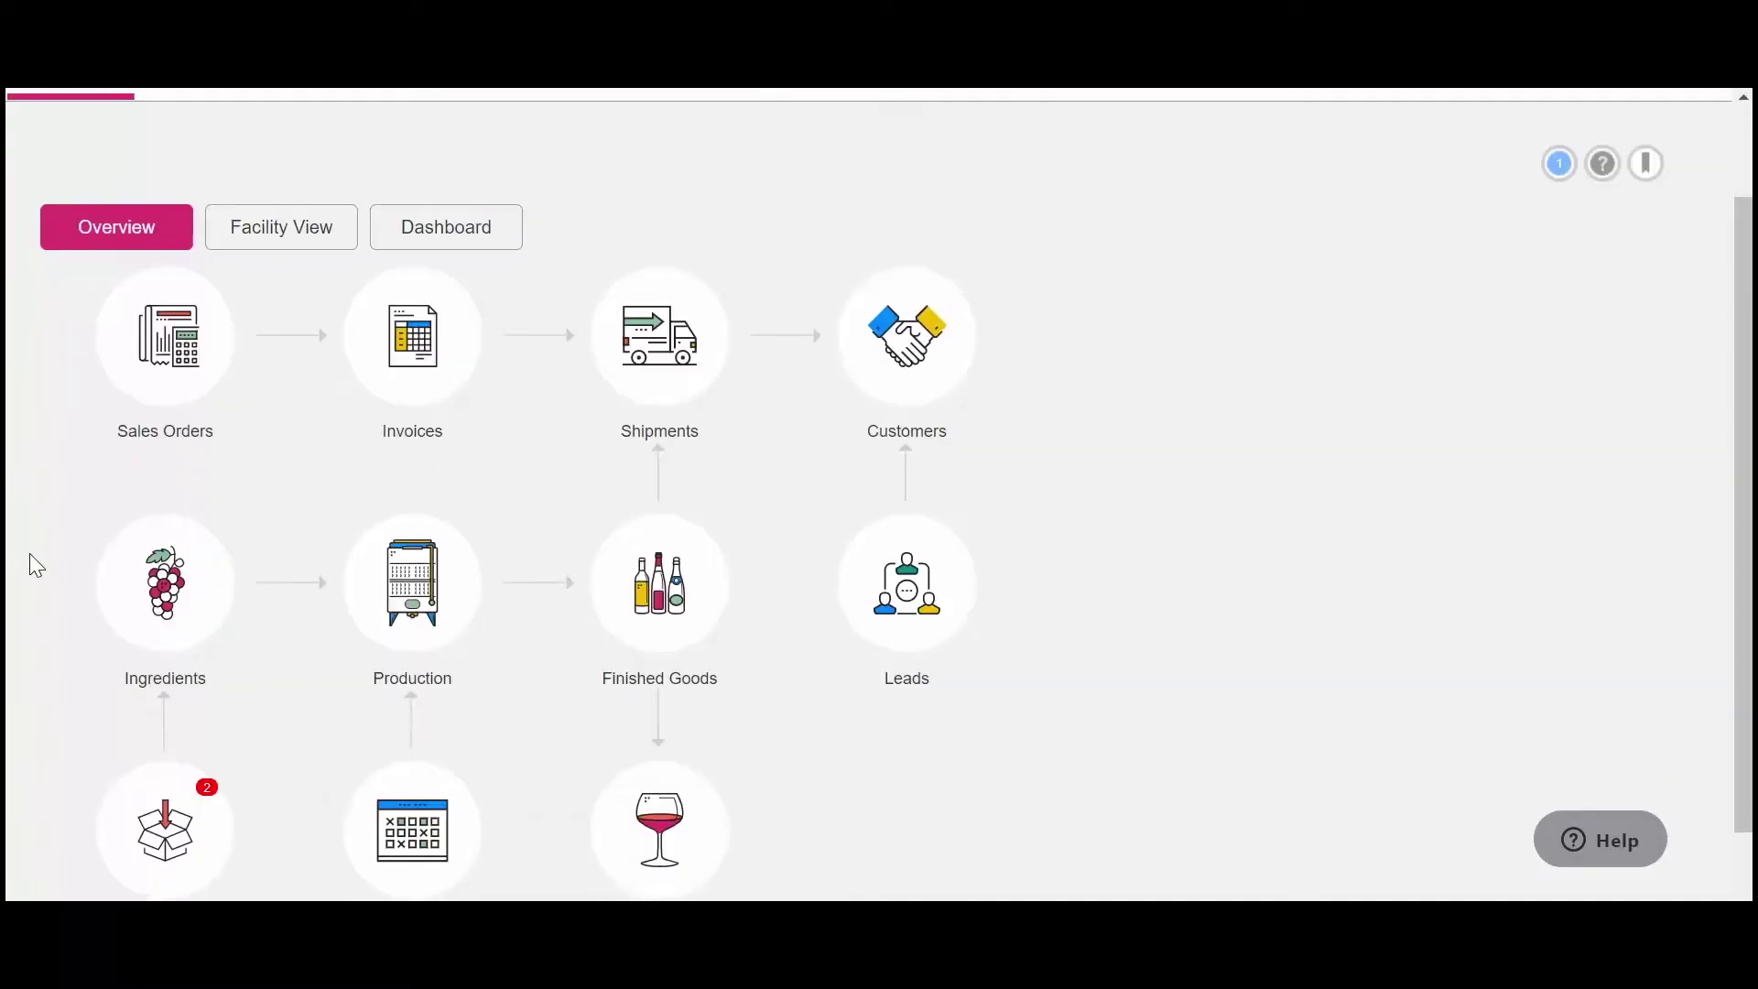
scroll(110, 659, down, 2)
Open the purchase inventory receipts and glance at the open and closed purchase orders.
click(194, 774)
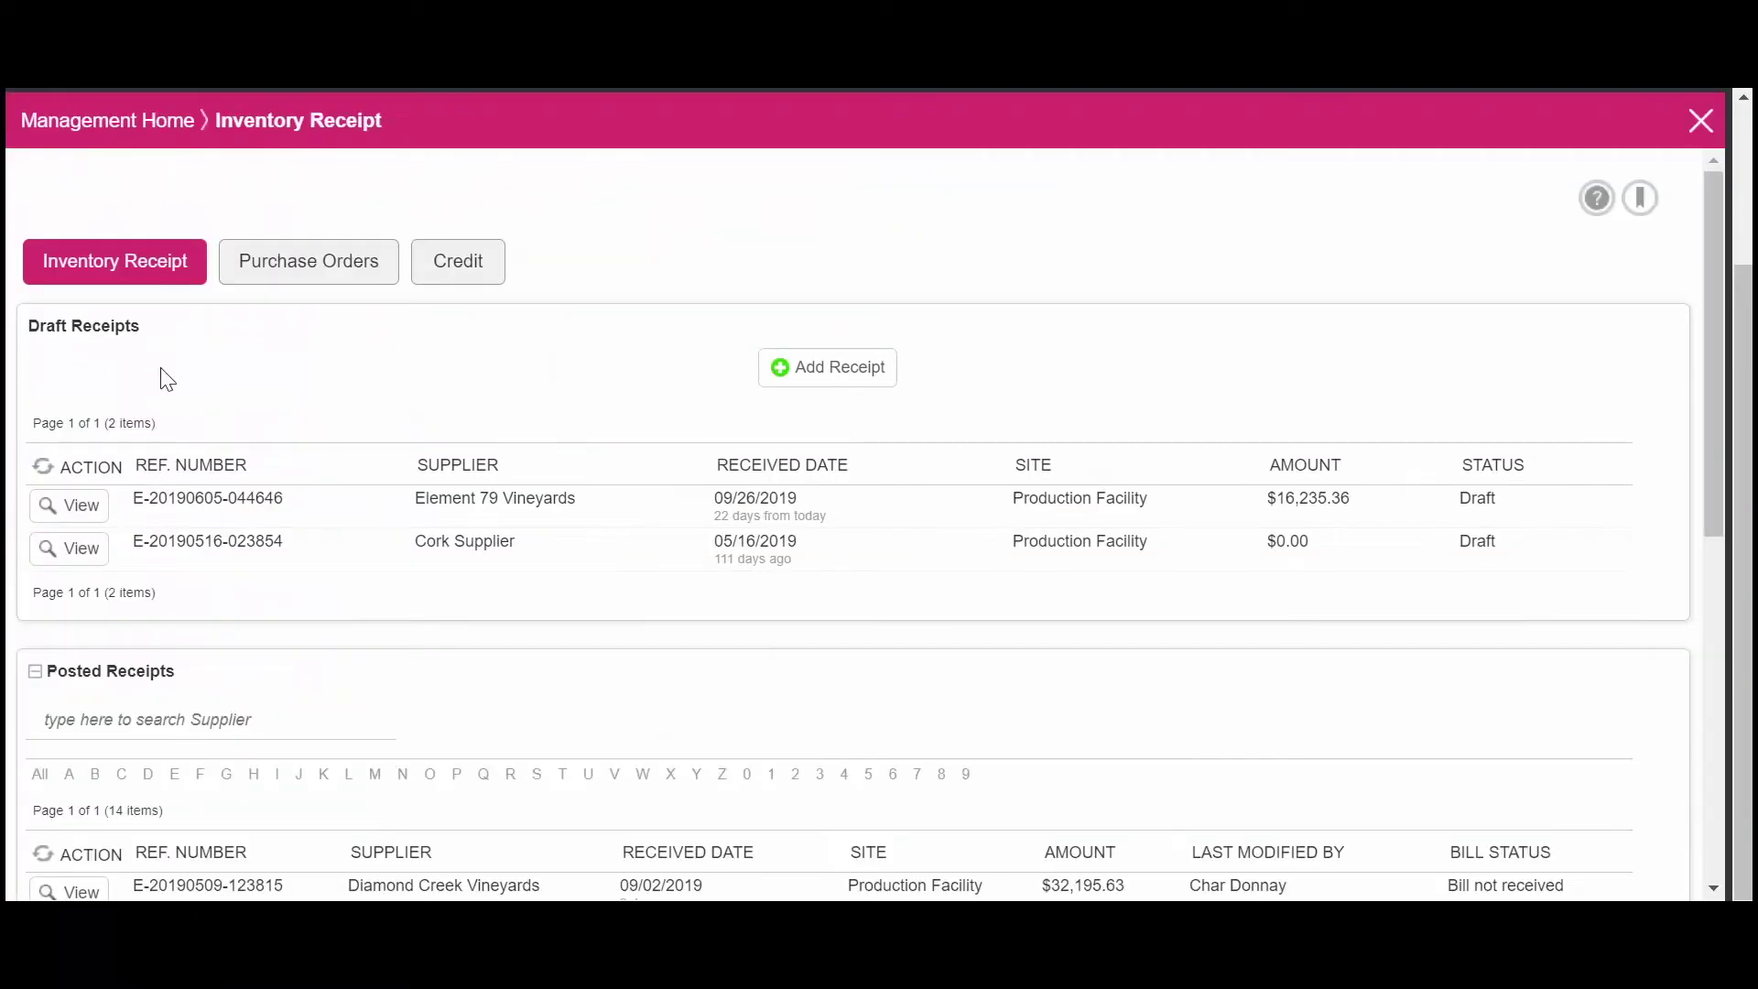
click(283, 277)
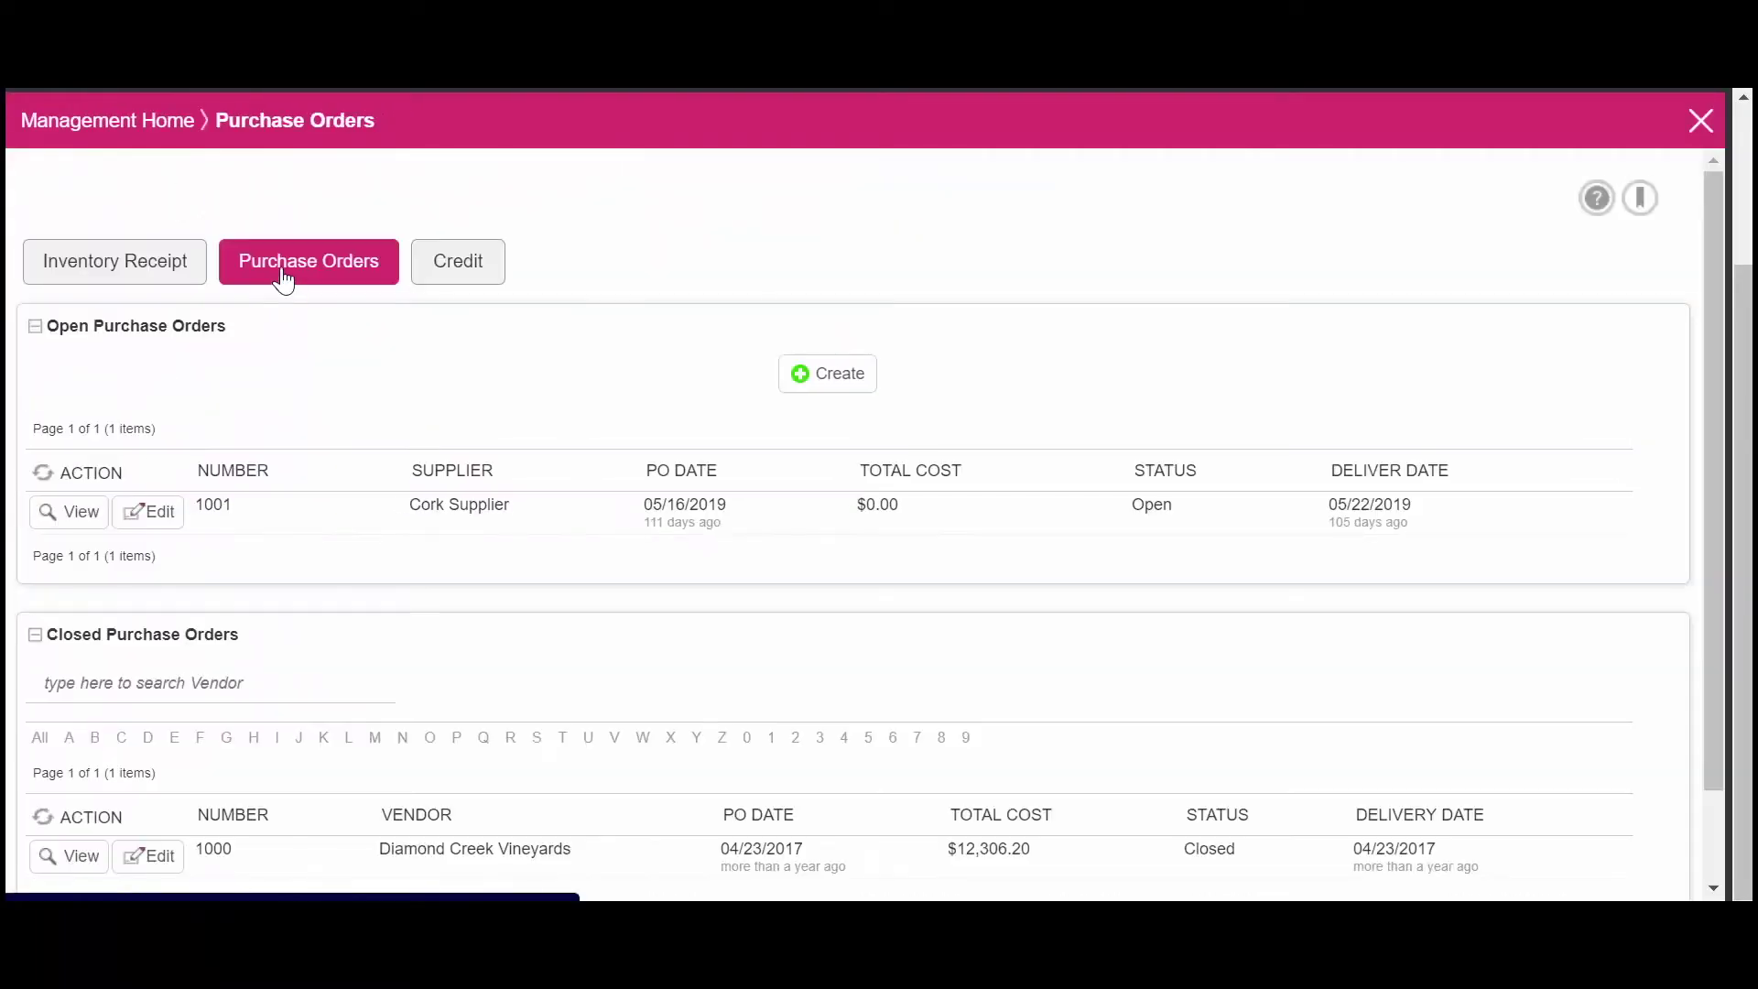
click(145, 271)
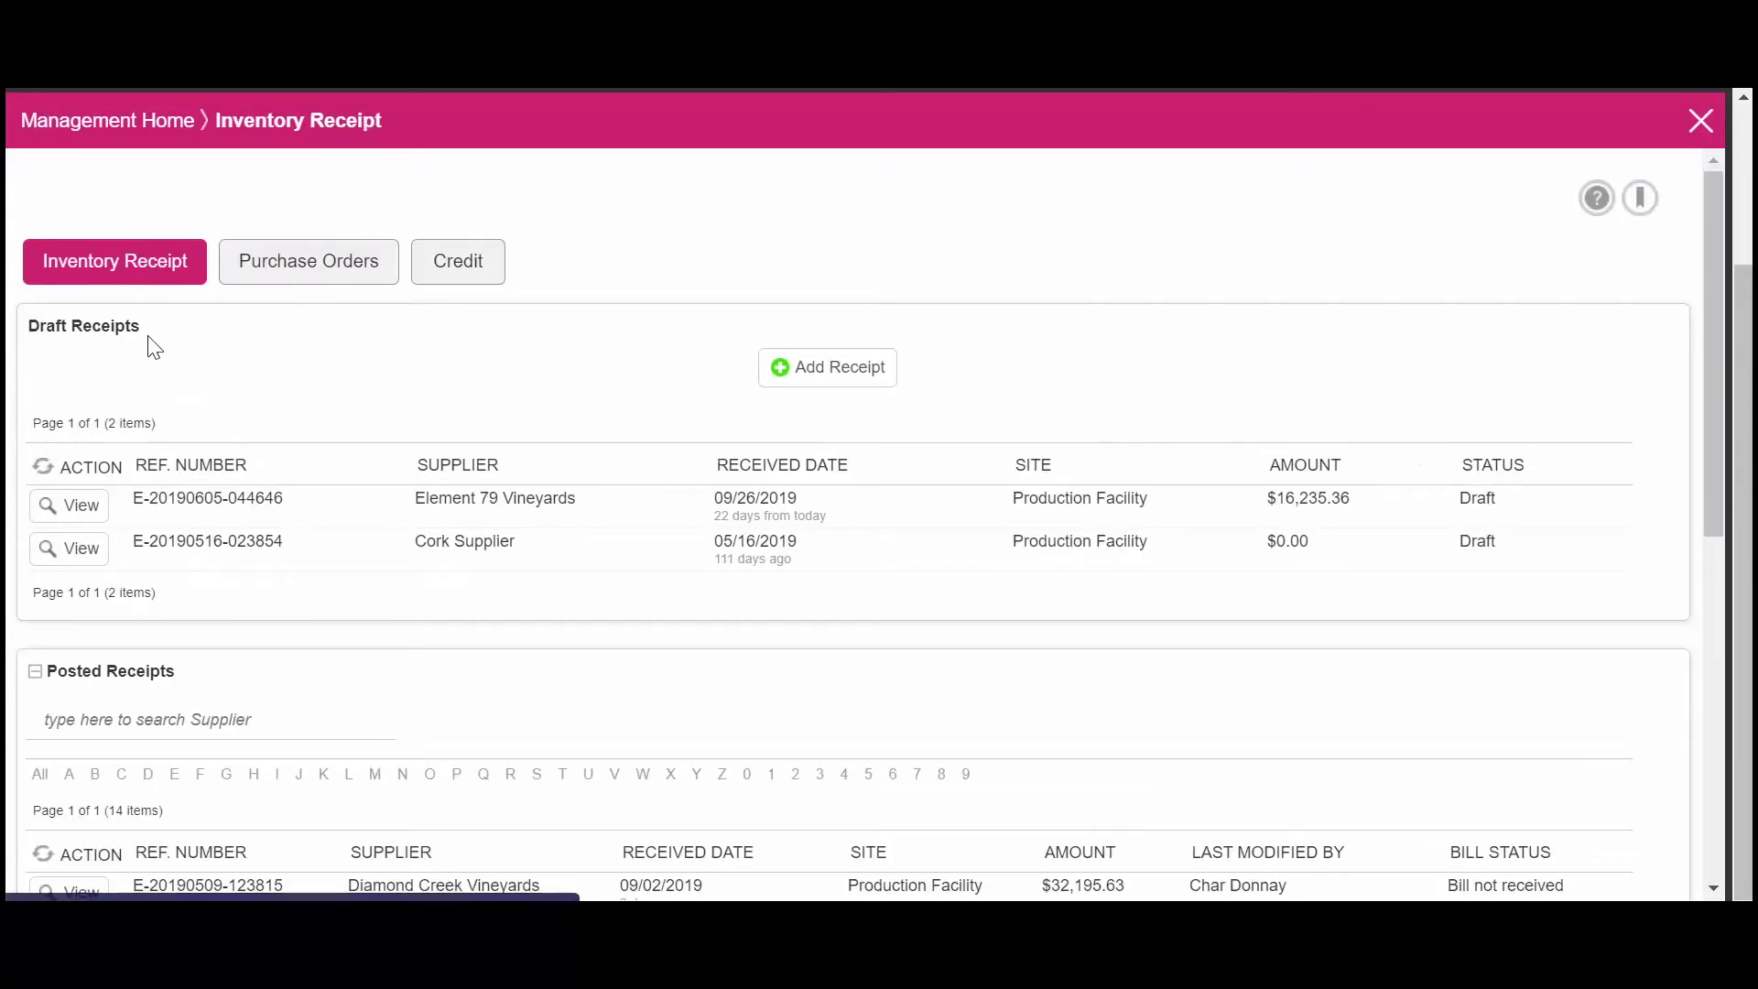
Post the Element 79 Vineyards draft receipt into inventory and confirm.
drag(149, 343, 98, 336)
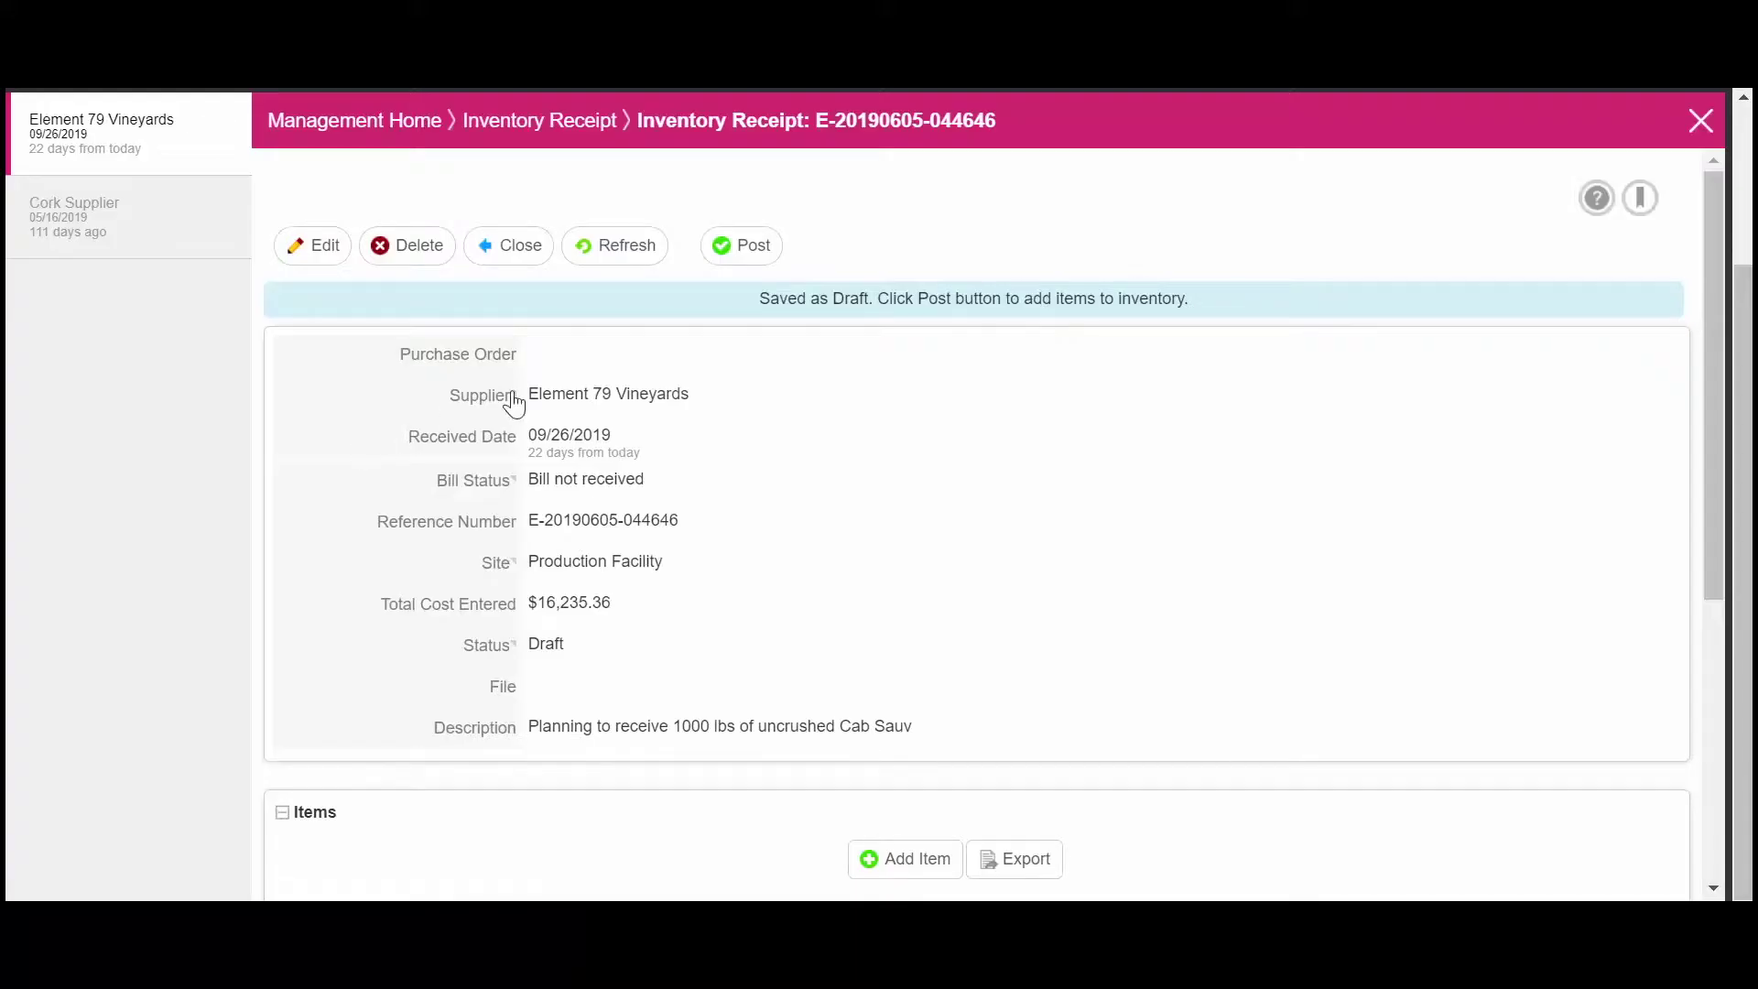
drag(870, 311, 1189, 302)
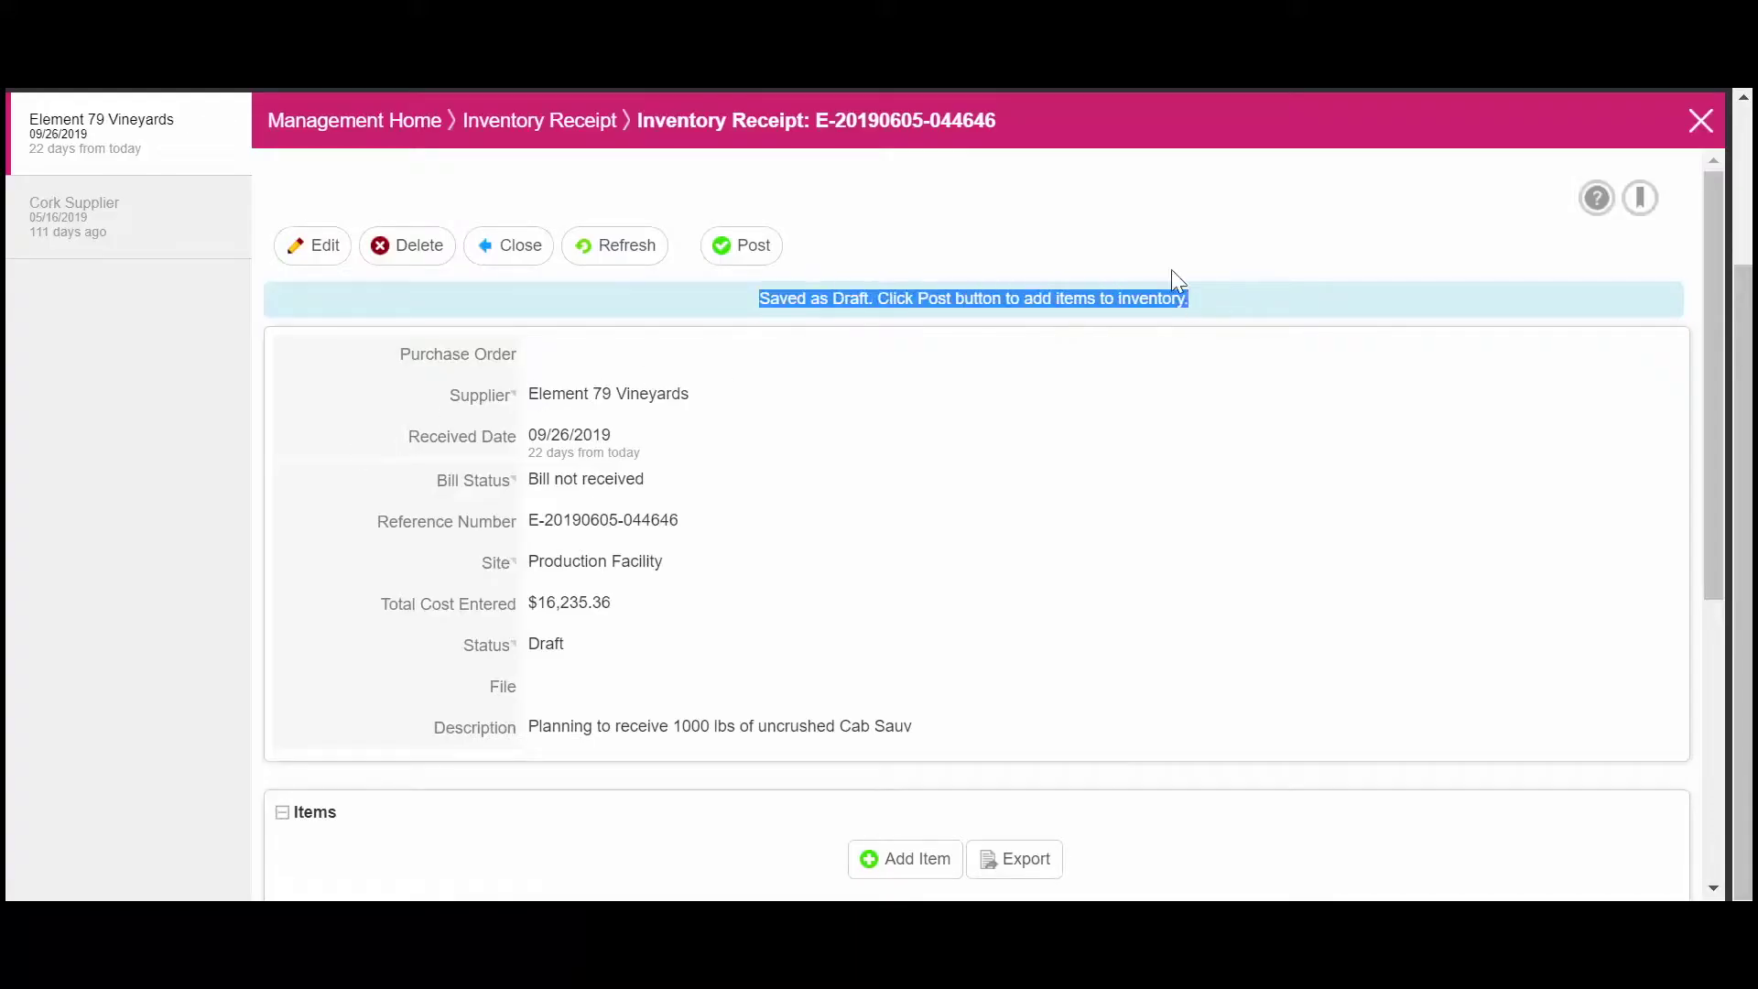
click(769, 257)
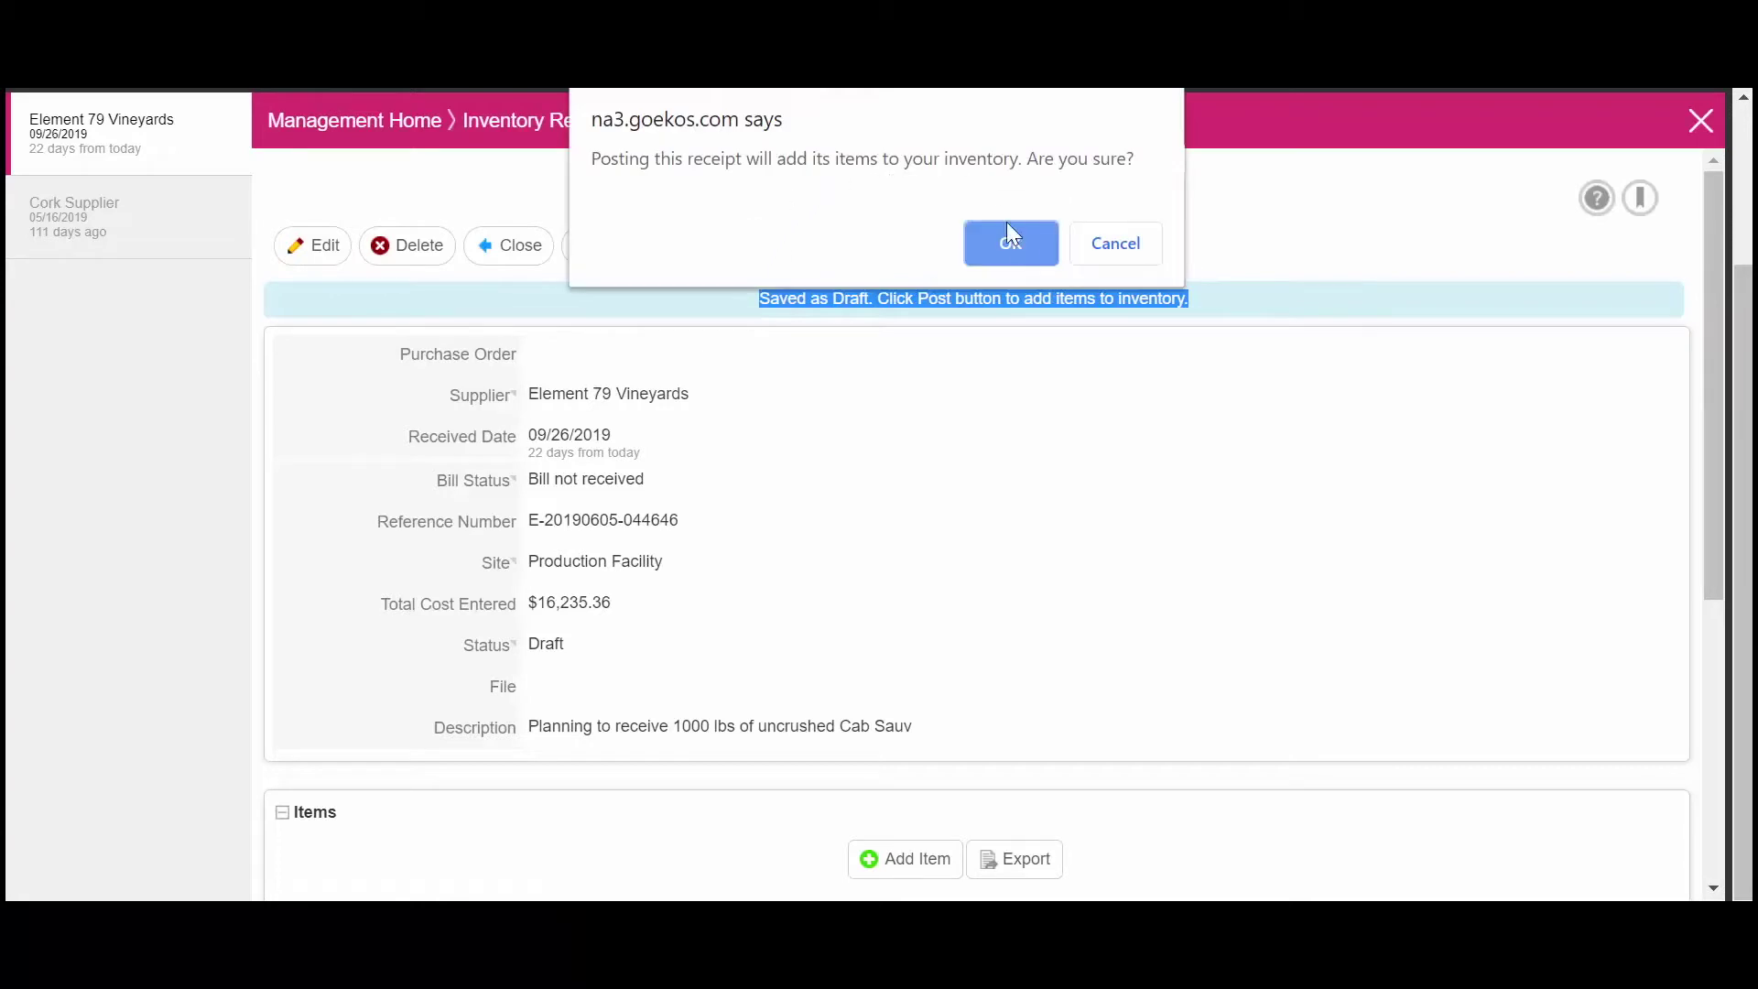
click(1022, 255)
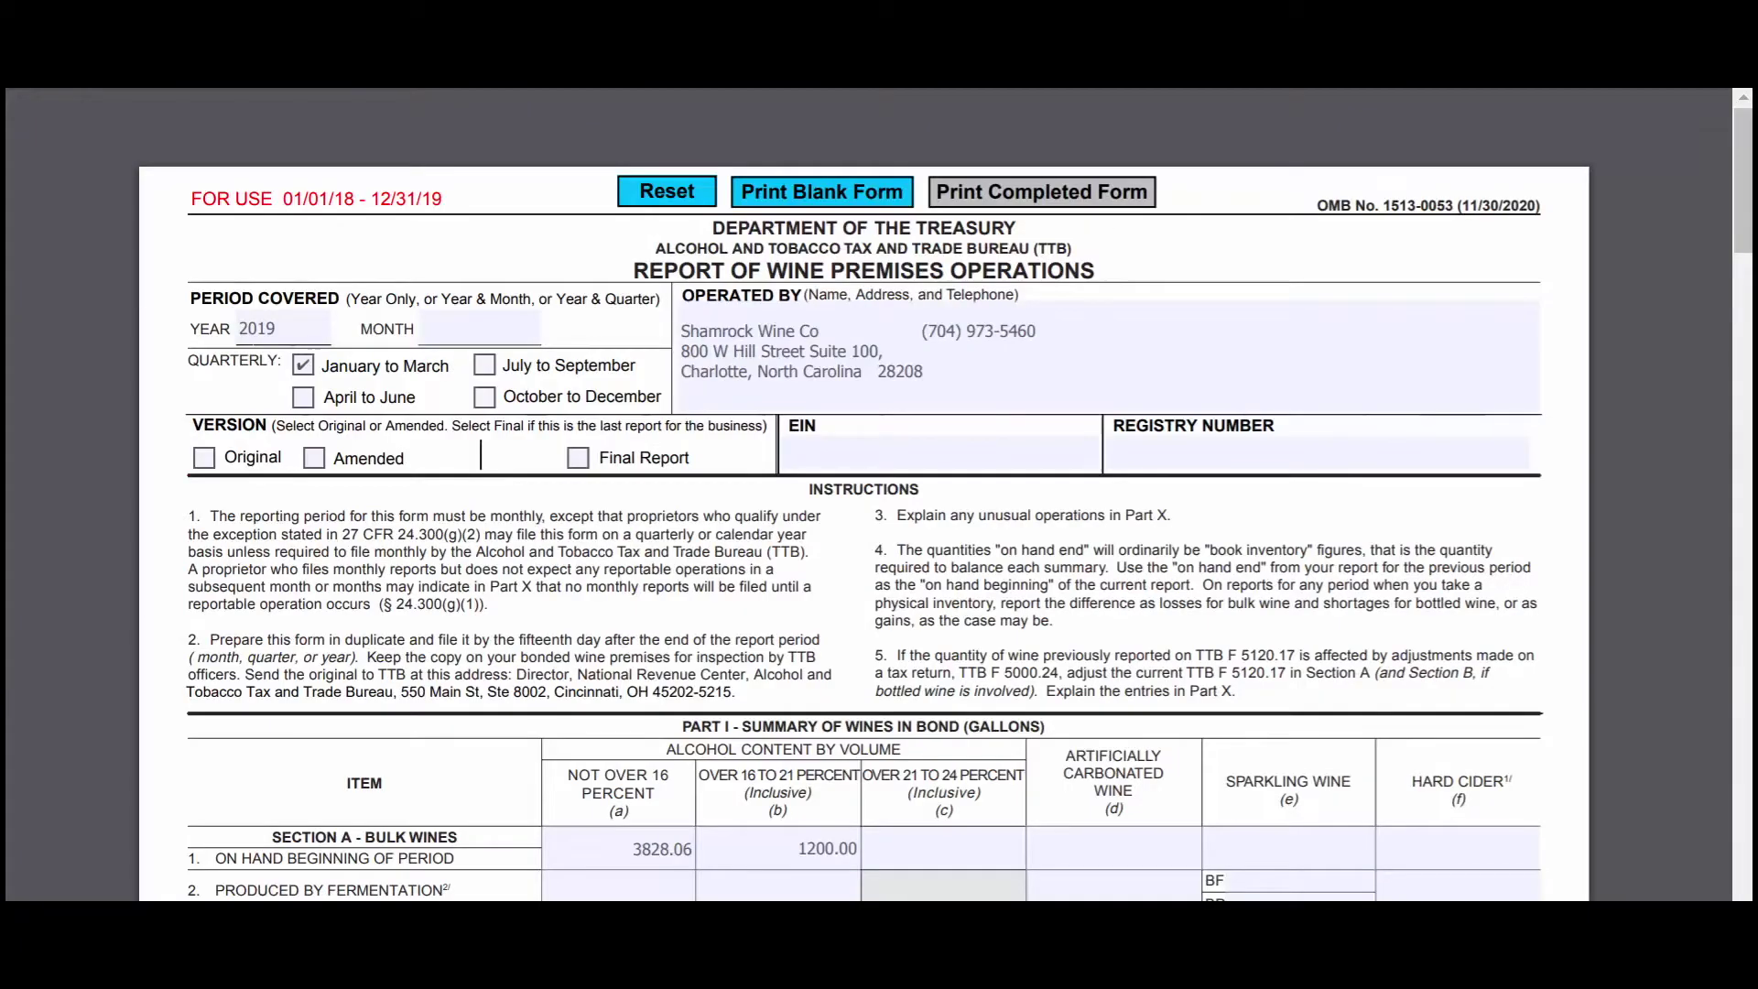
Scroll through the TTB Report of Wine Premises Operations form.
scroll(577, 270, down, 5)
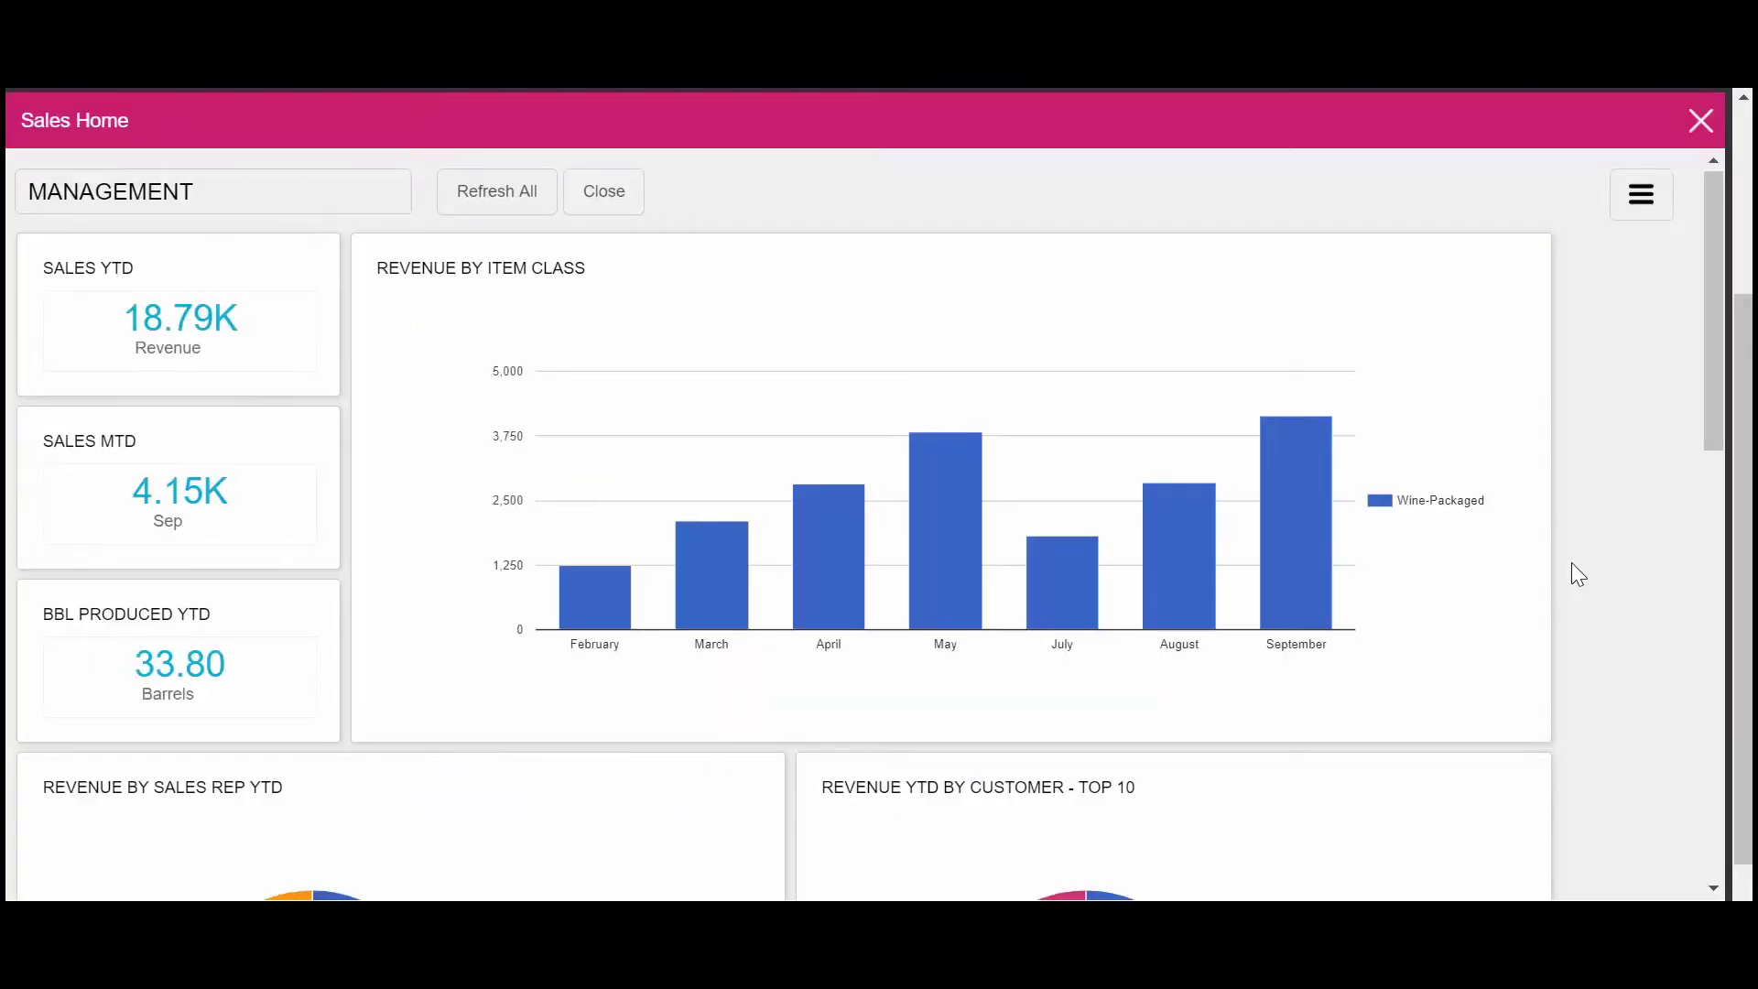
scroll(1571, 562, down, 5)
scroll(1571, 564, up, 5)
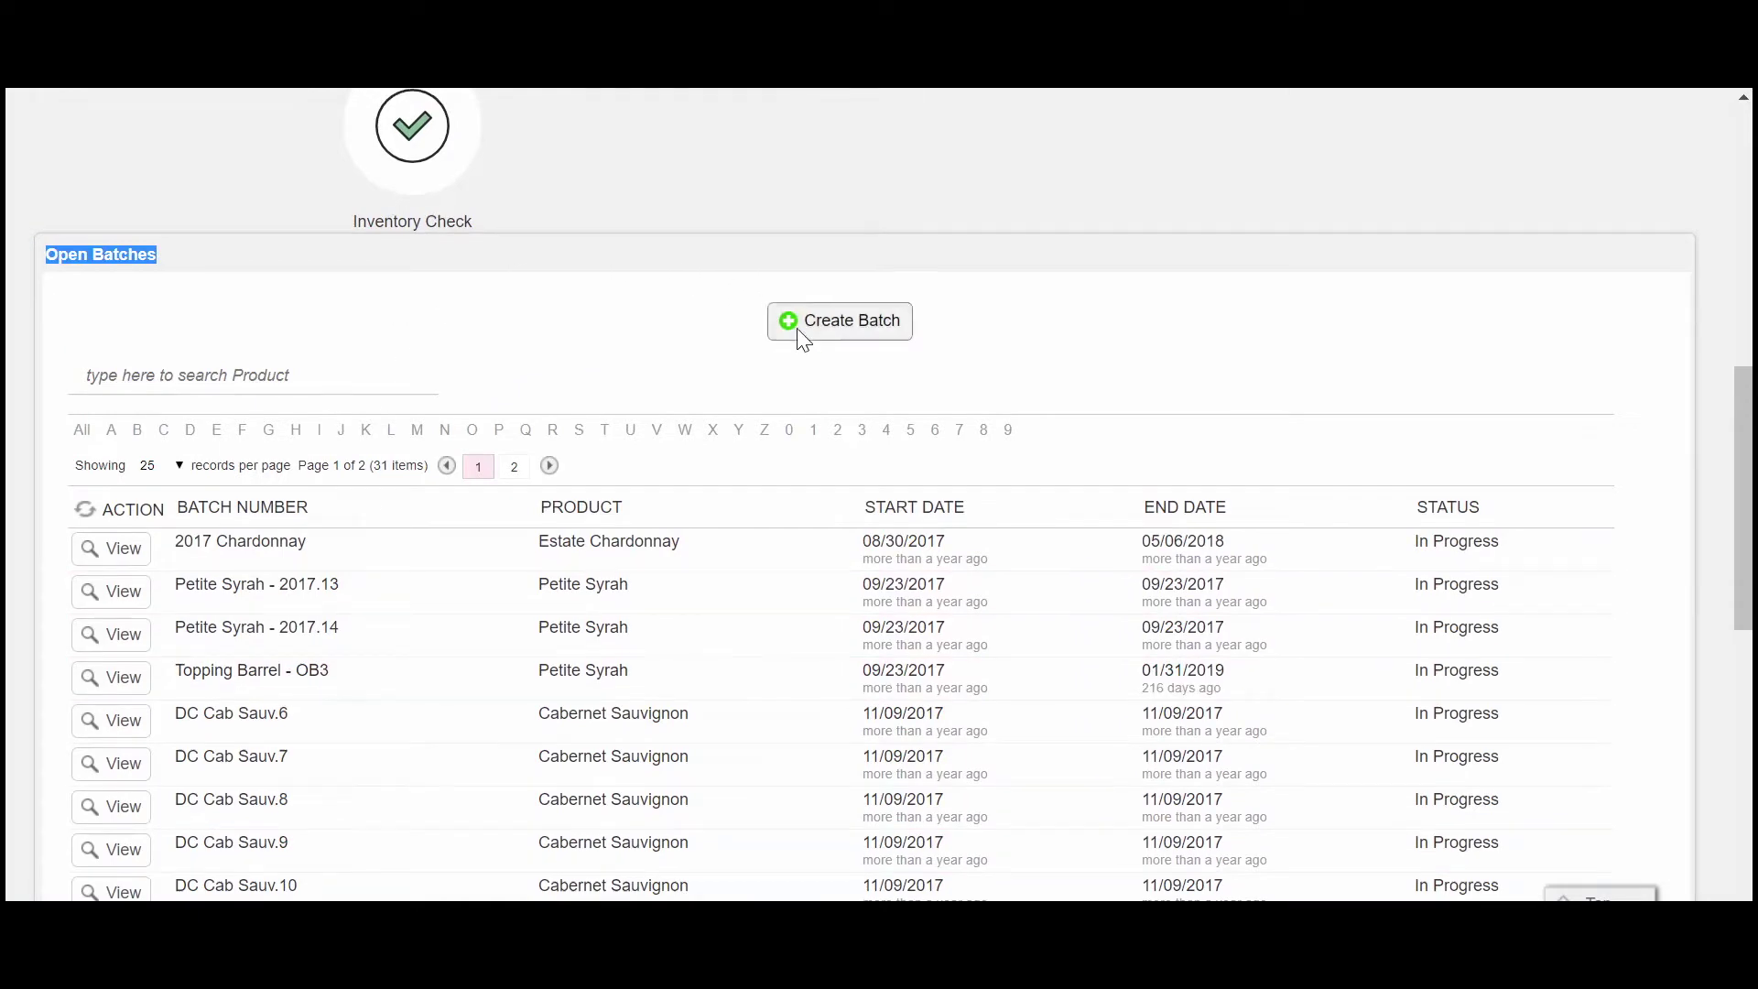
Filter the production batches list to show only Planned batches.
scroll(796, 327, up, 5)
scroll(793, 327, up, 5)
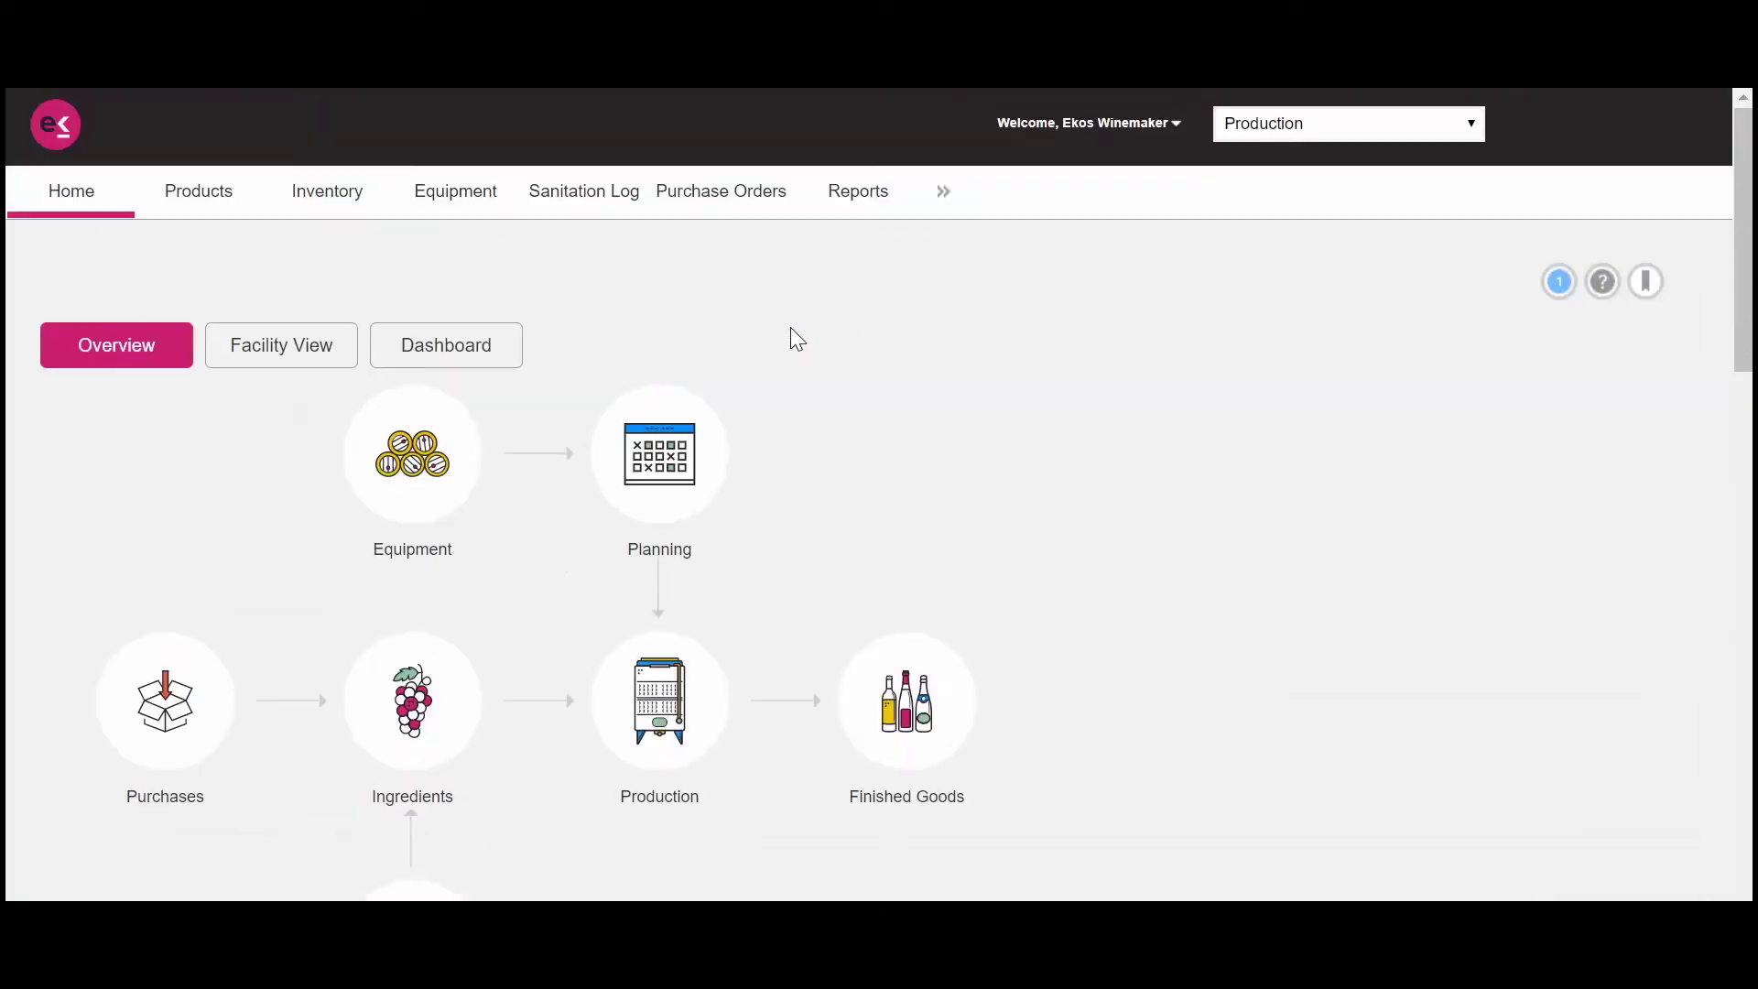
click(647, 732)
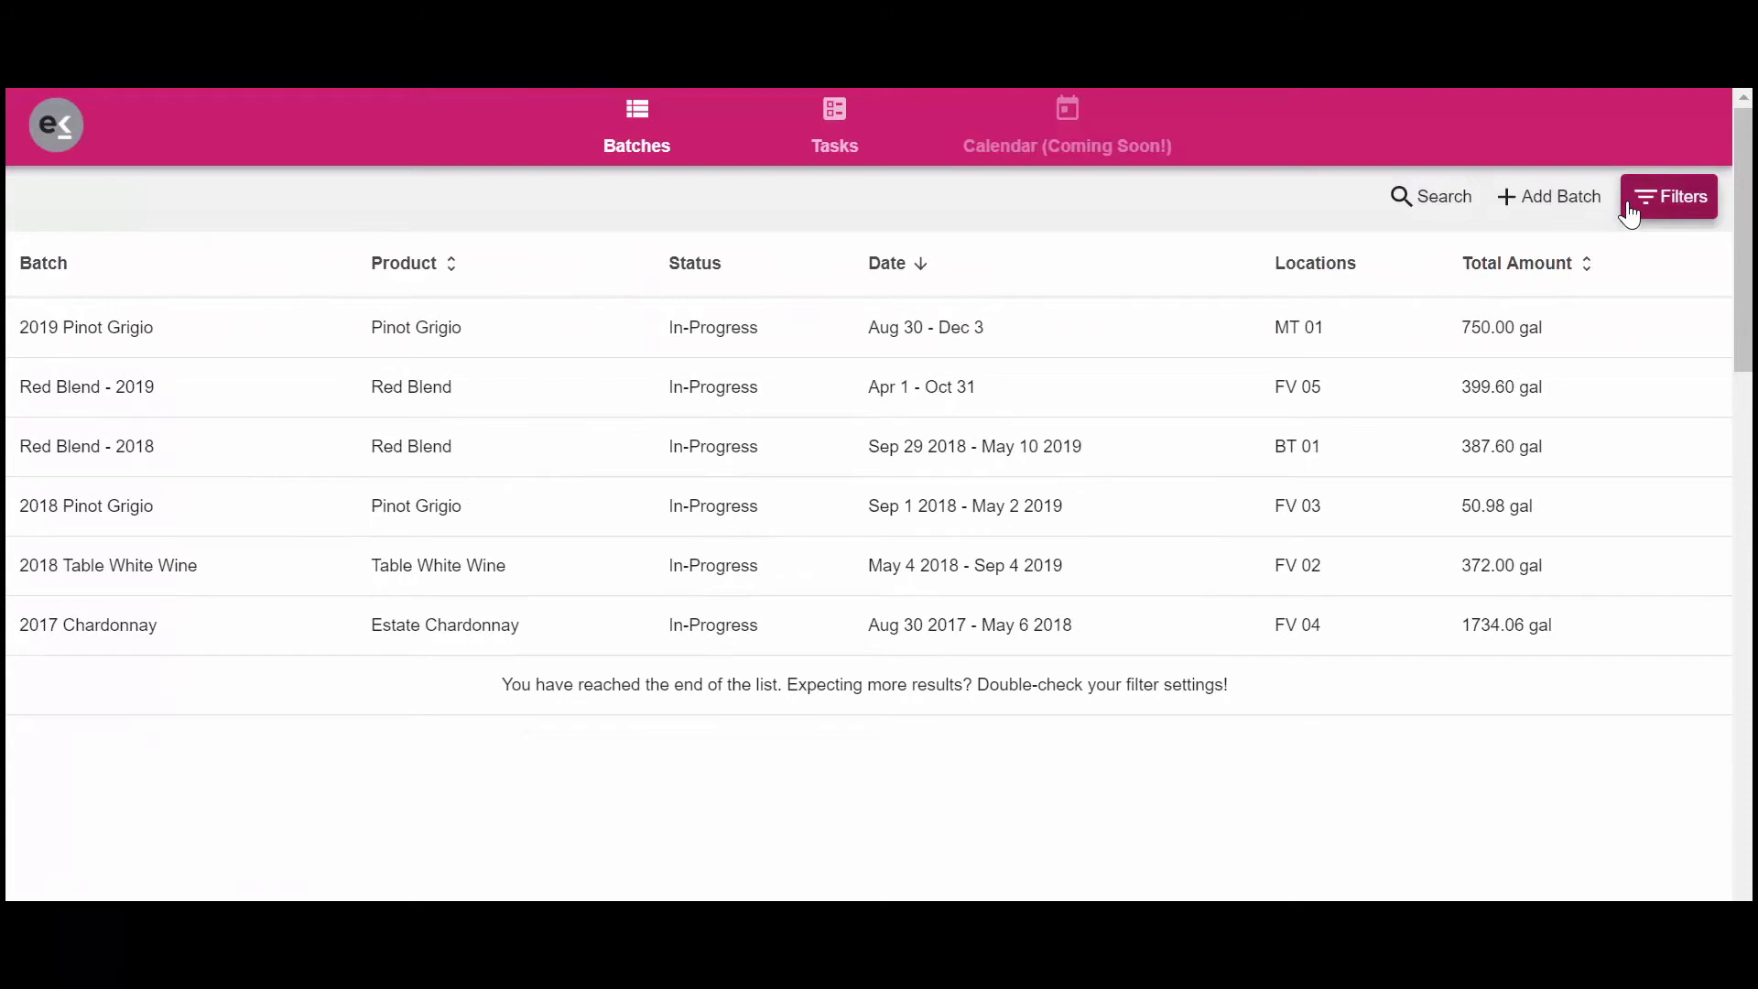
click(1668, 196)
click(258, 310)
click(257, 249)
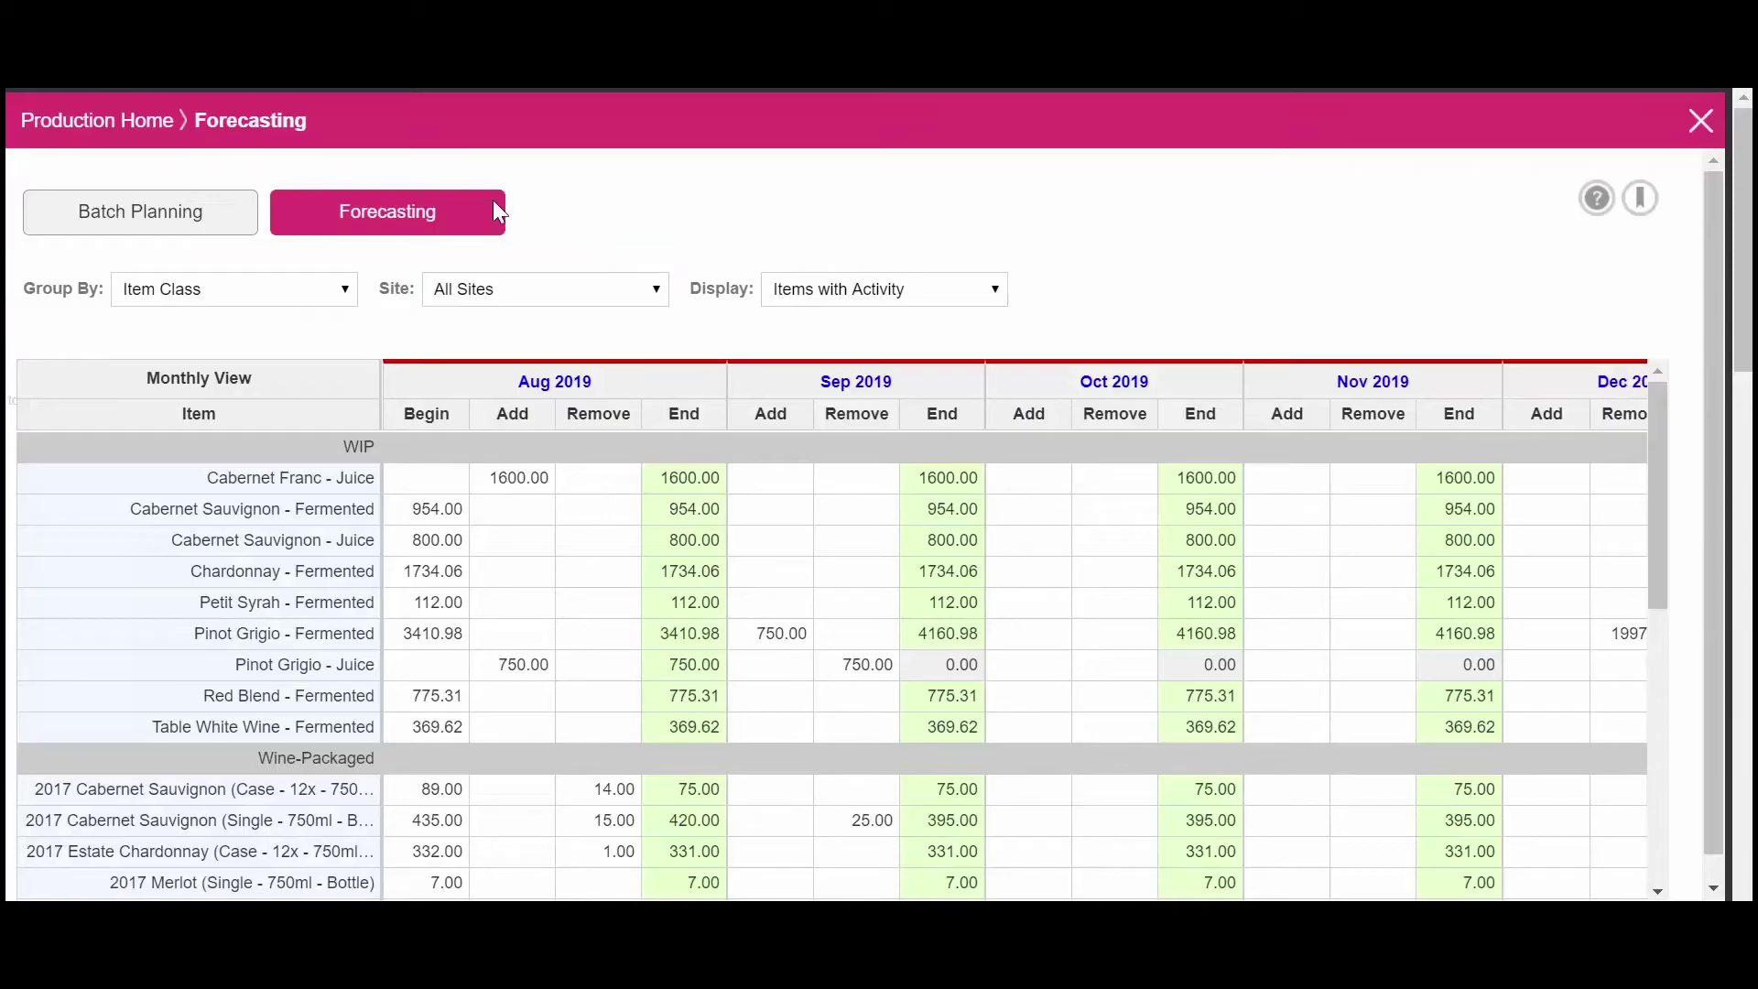
Highlight the Reorder Point of Grapes - Cabernet Sauvignon - Uncrushed in the forecast.
scroll(357, 403, down, 3)
scroll(354, 448, down, 2)
scroll(352, 451, down, 2)
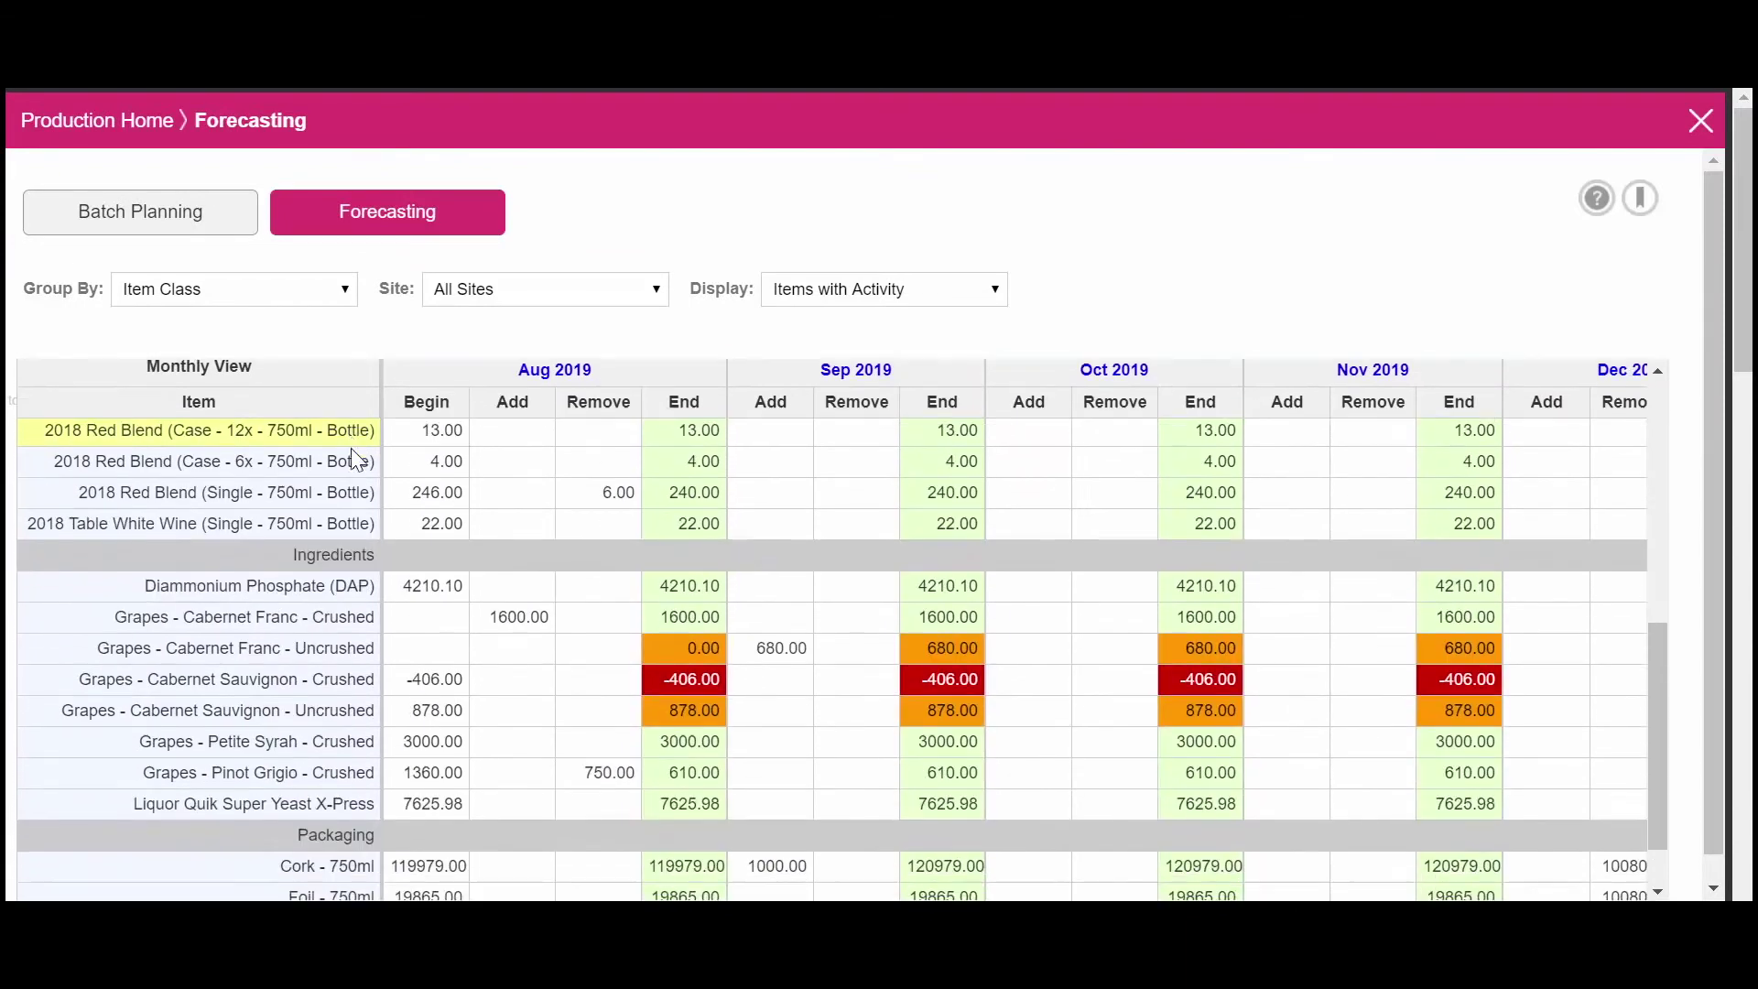
scroll(356, 549, down, 2)
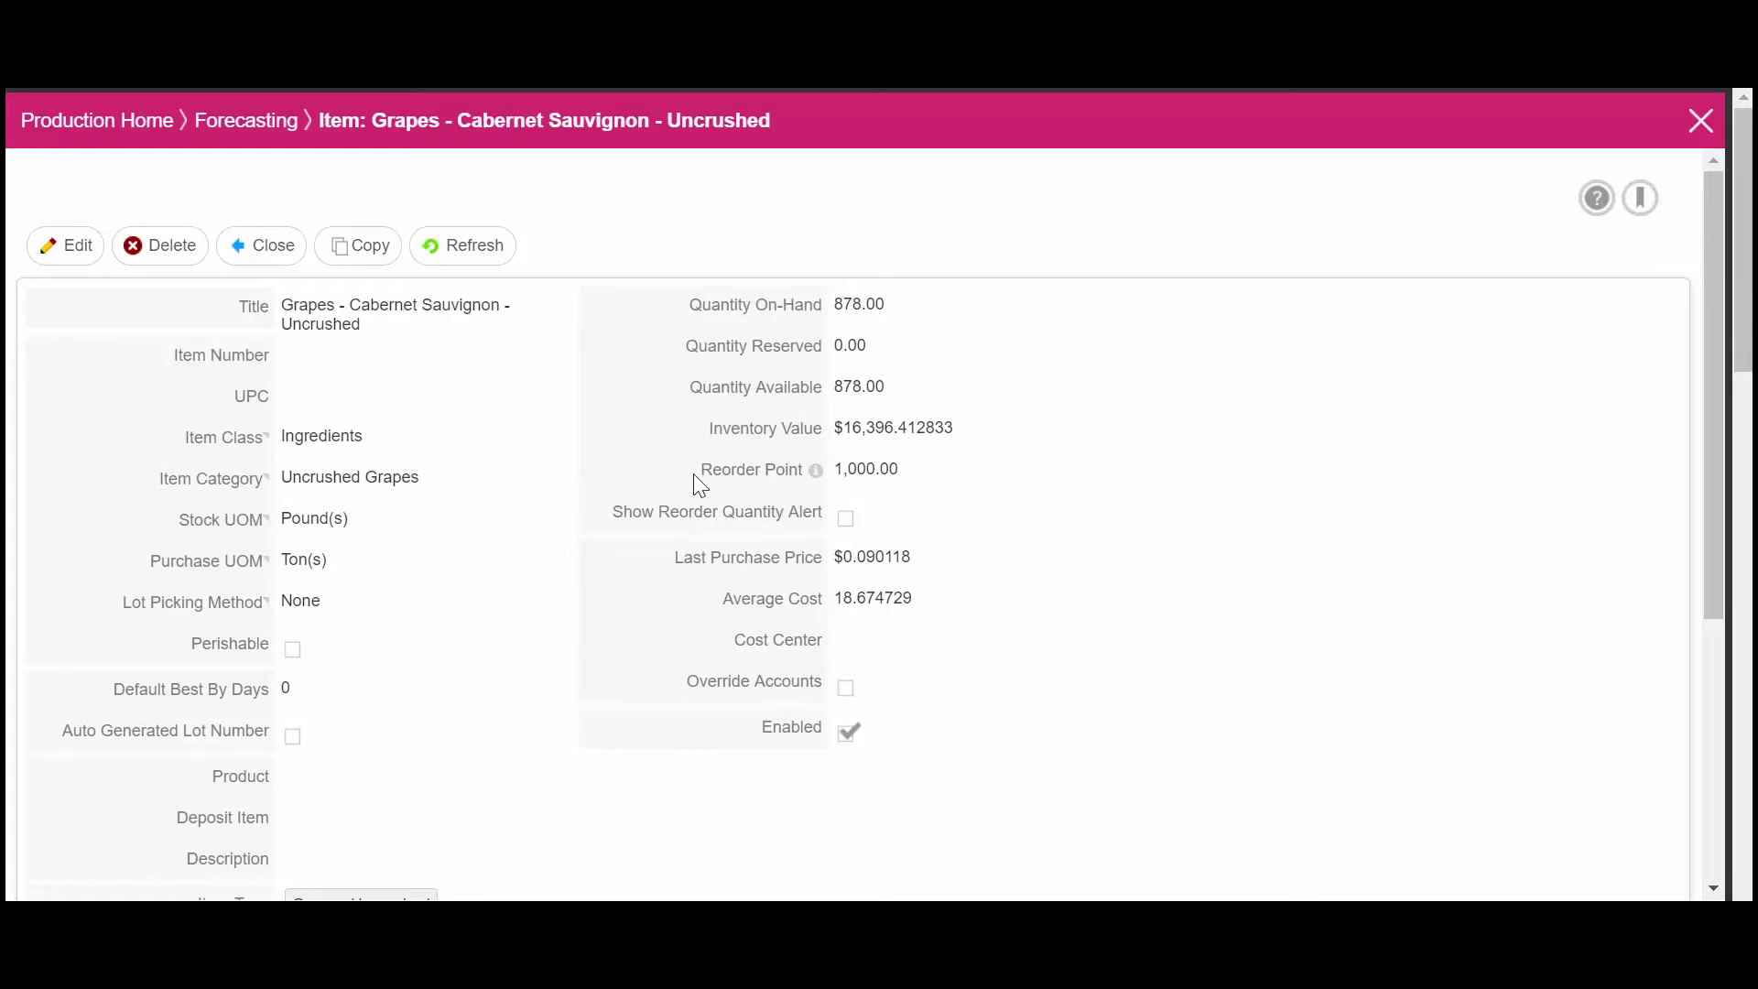
drag(766, 465, 887, 465)
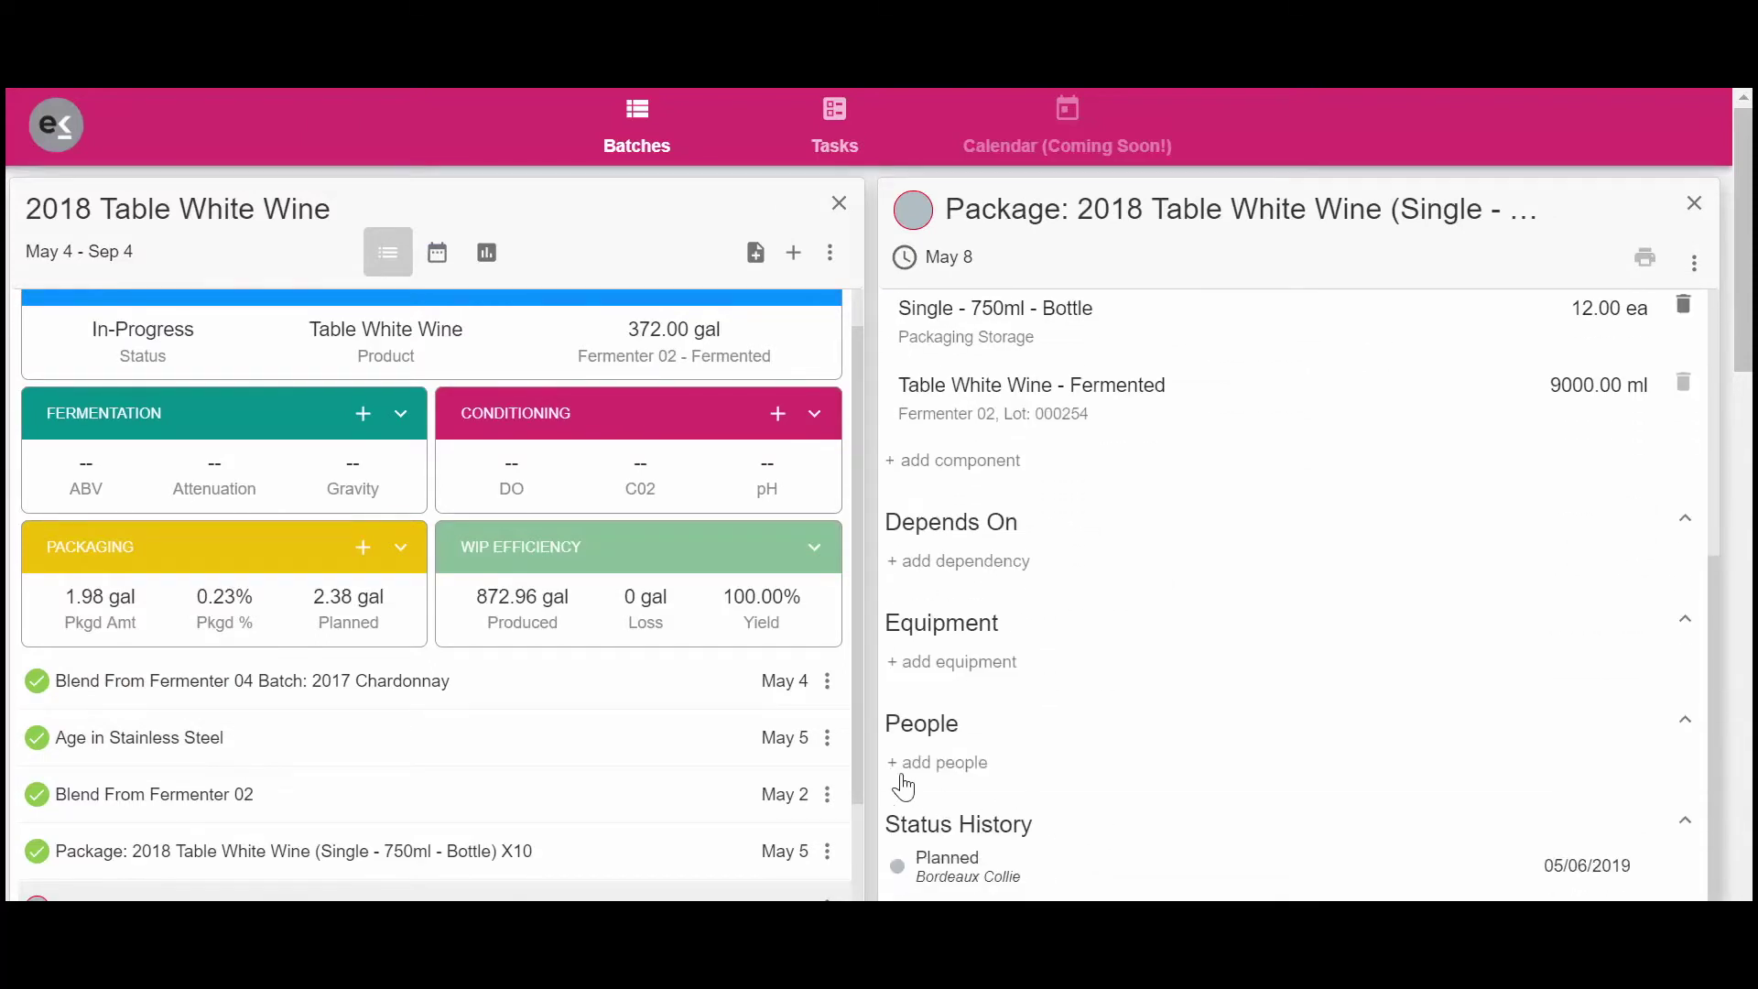
Assign the Cellar Team and another member to the Table White Wine packaging task.
click(893, 767)
click(984, 425)
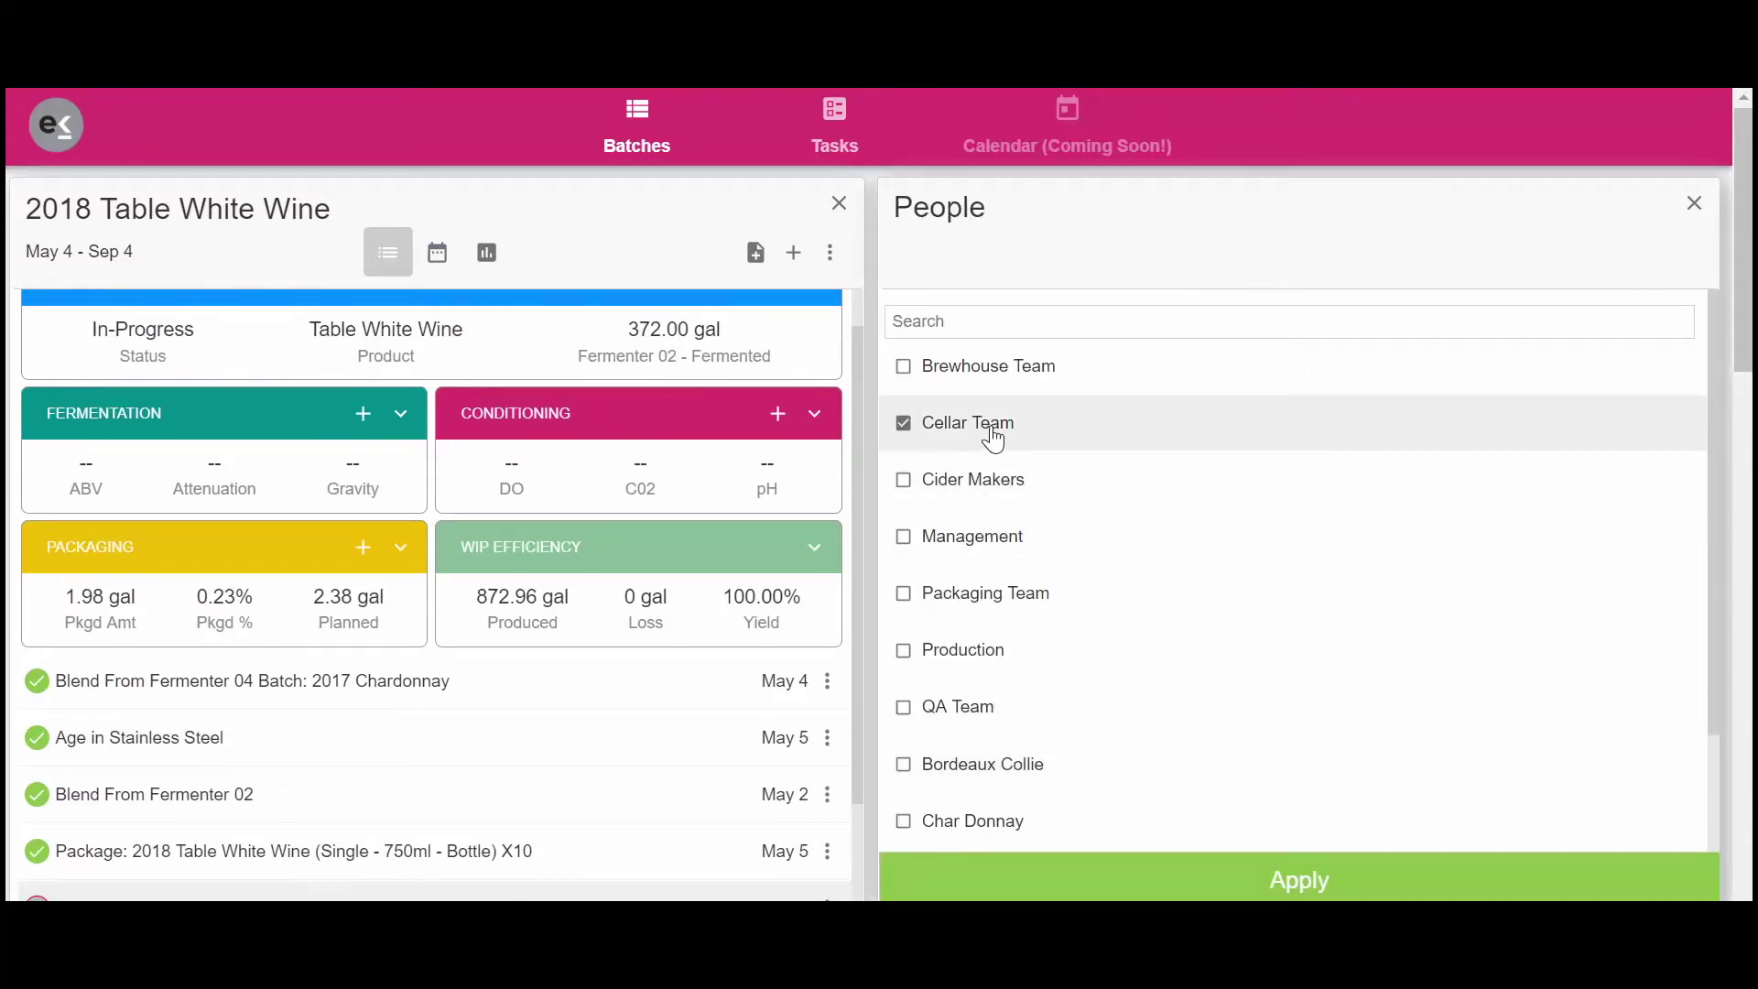
click(1007, 765)
click(1025, 881)
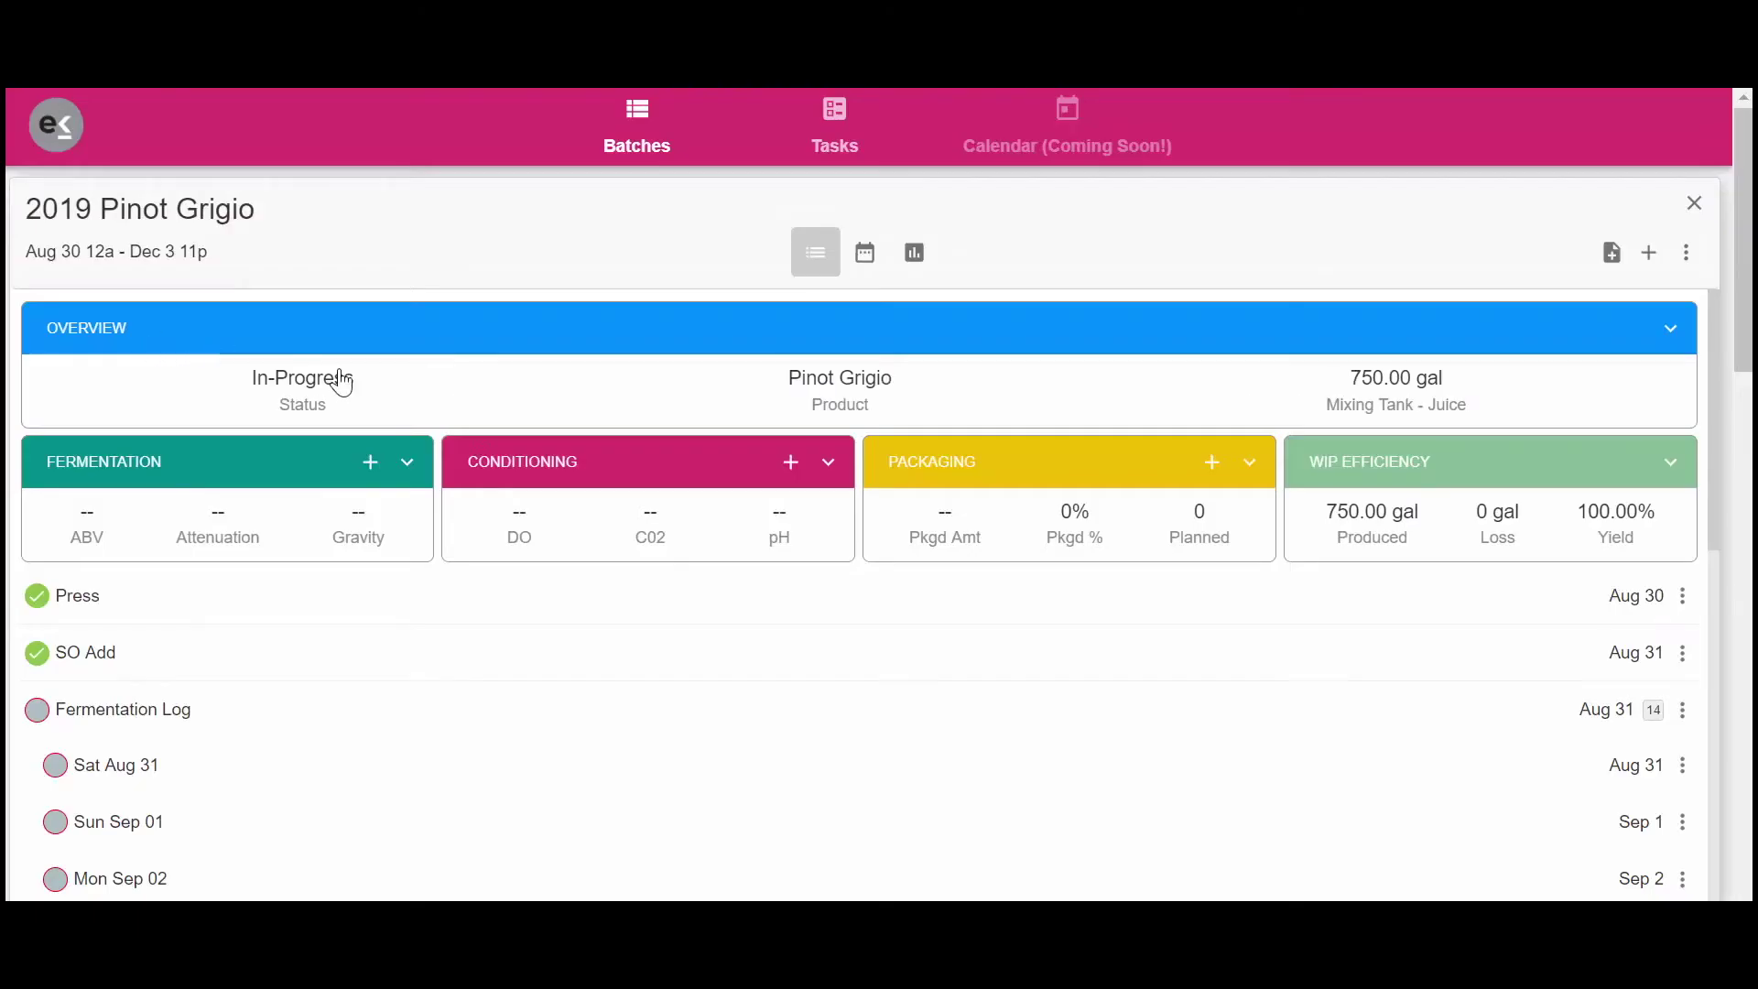
View the 2019 Pinot Grigio Sat Aug 31 fermentation information, then close it.
scroll(347, 389, down, 3)
click(211, 490)
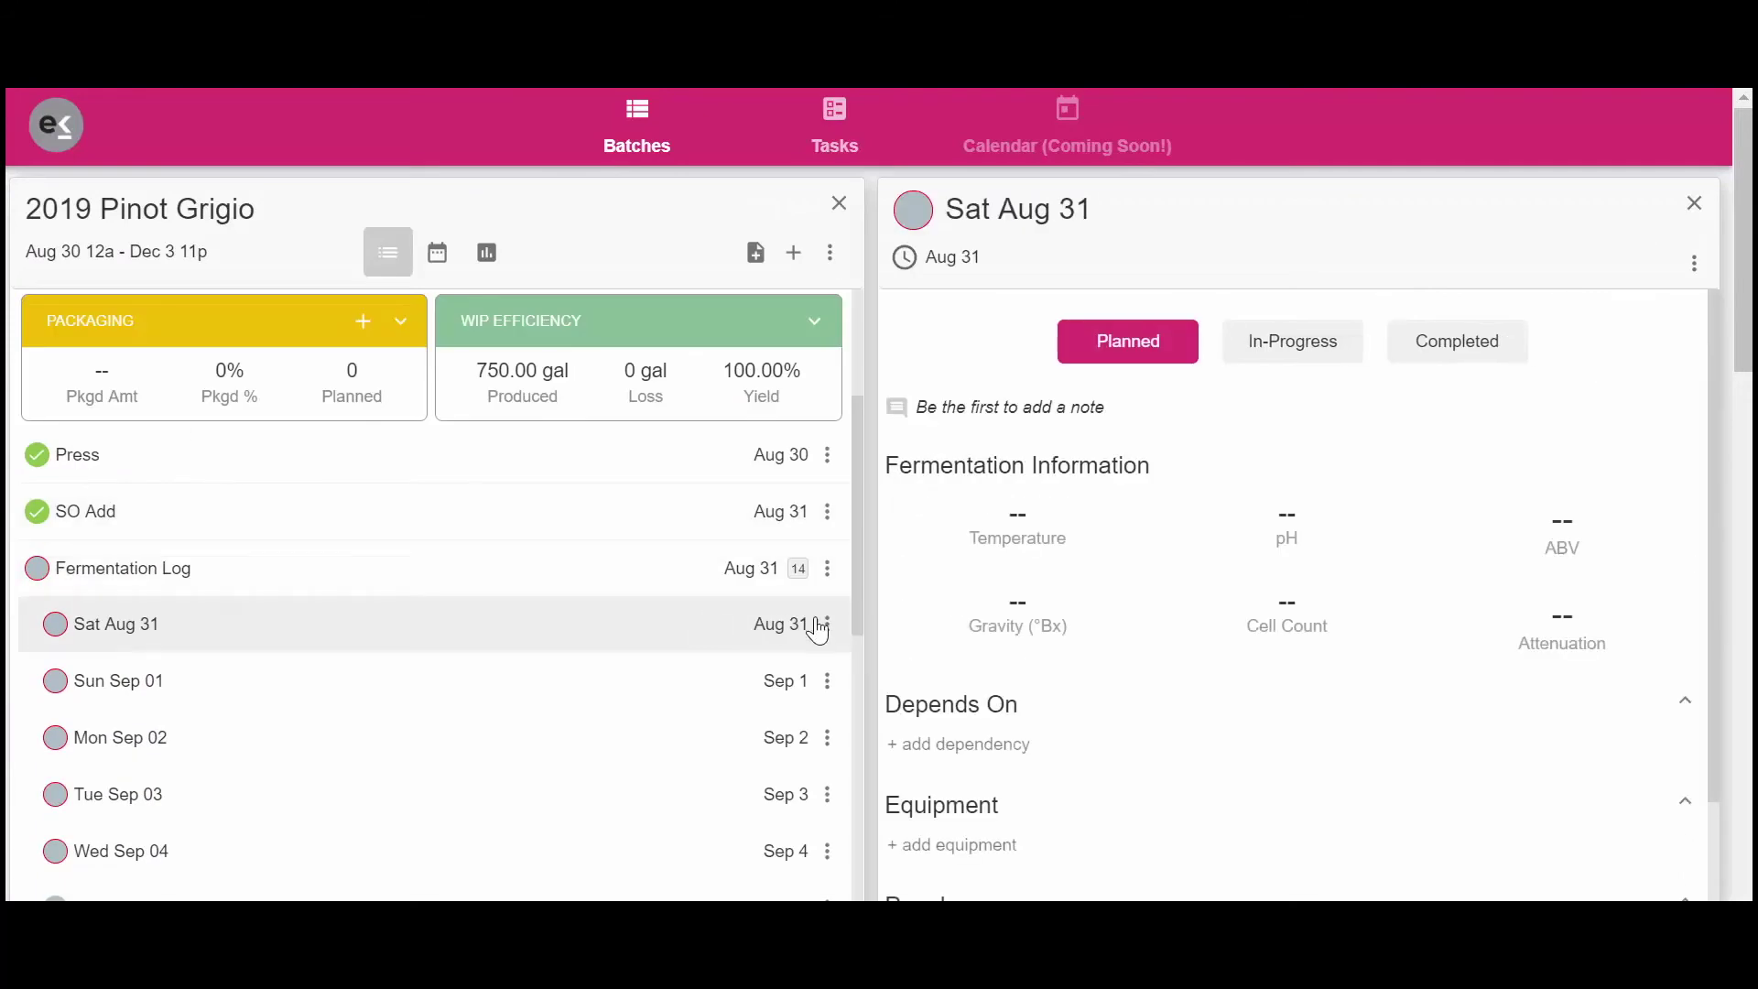
click(1051, 609)
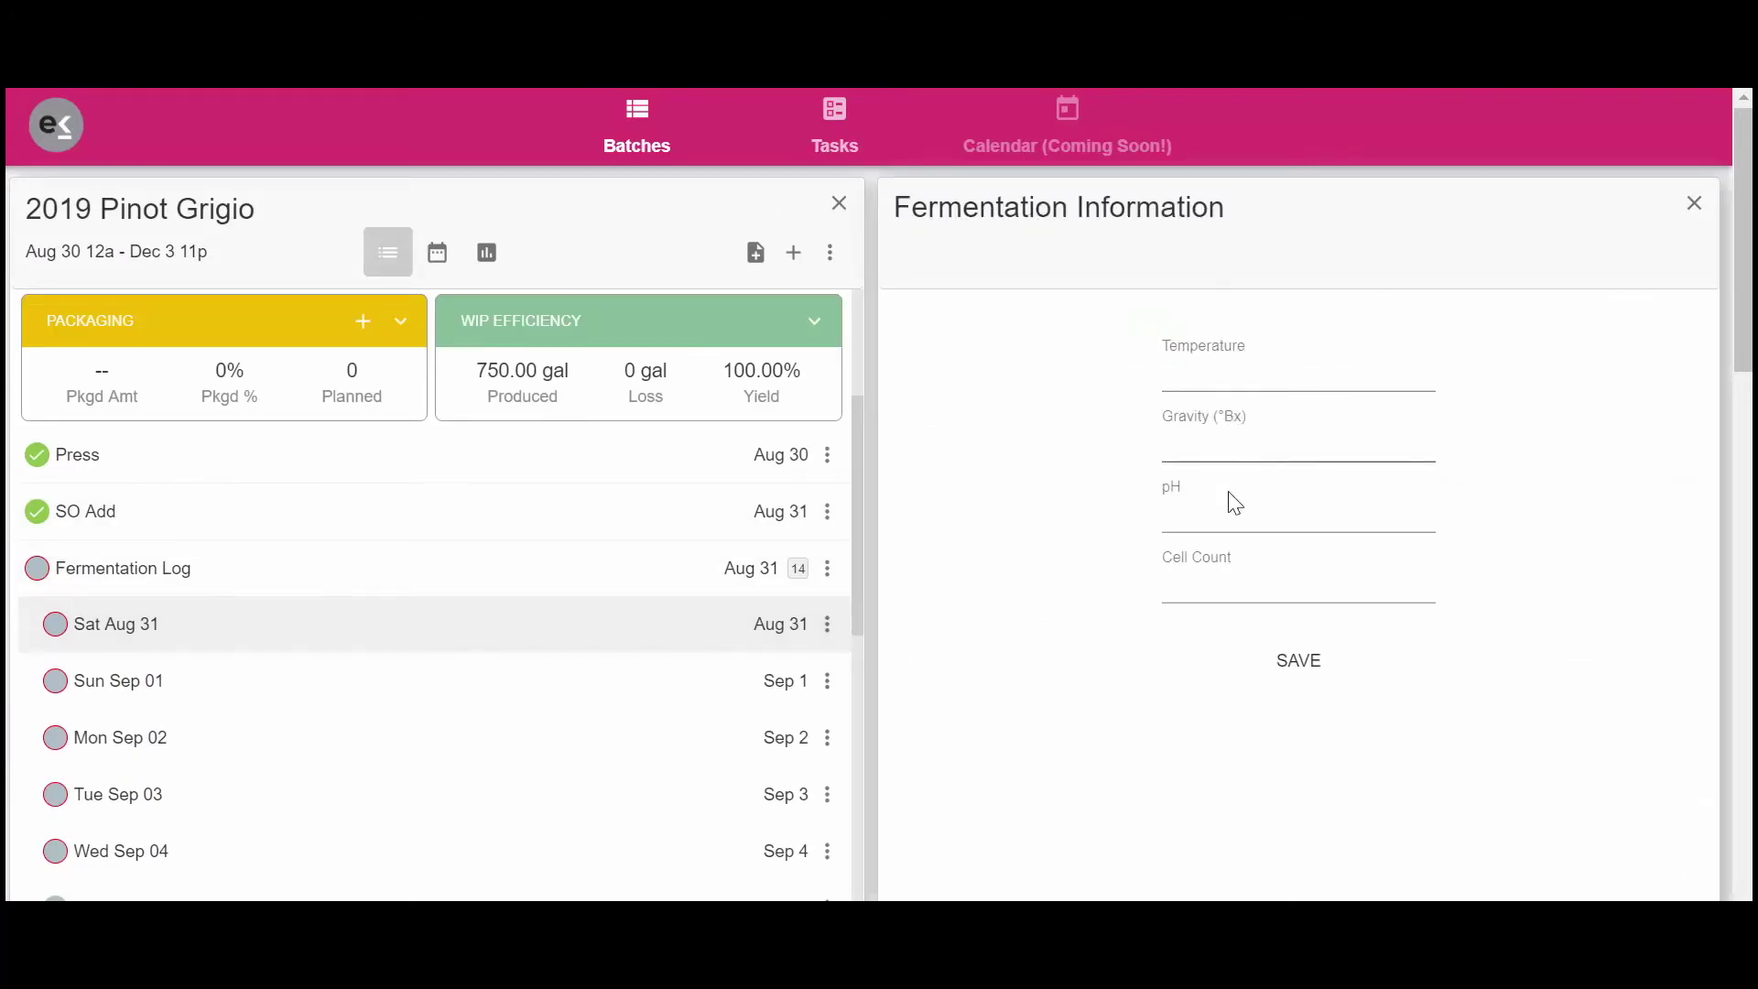
click(1300, 659)
click(1694, 204)
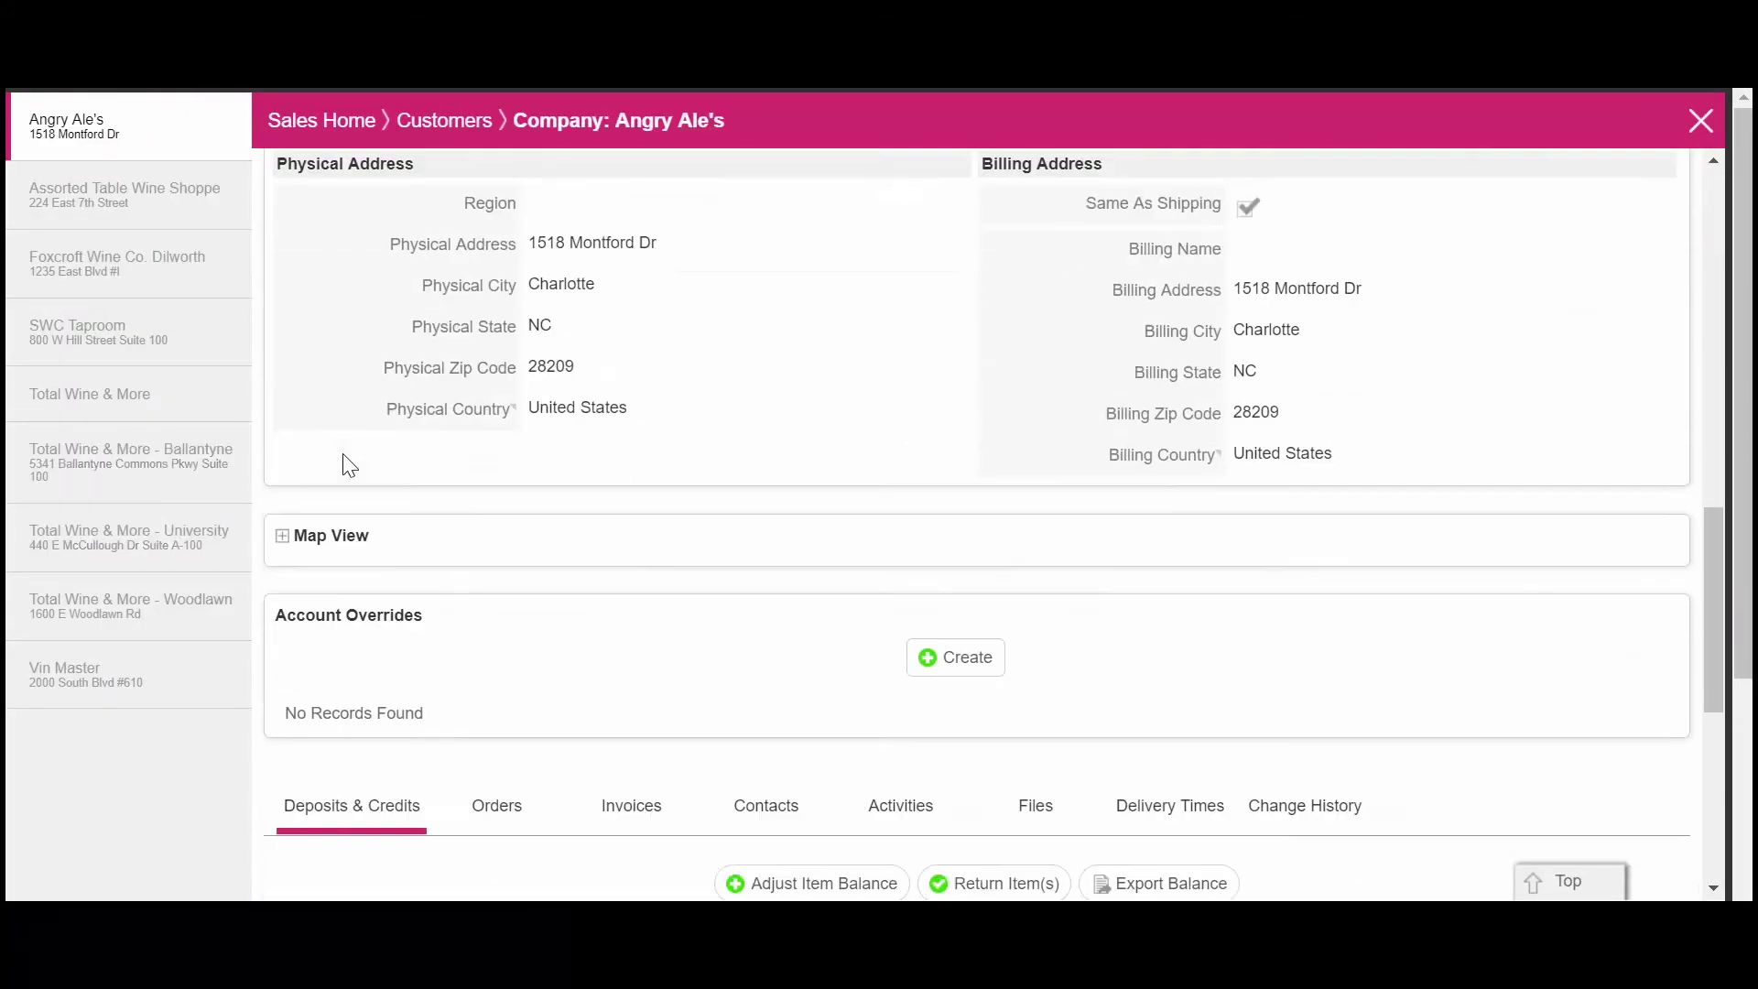
Browse Angry Ale's invoices, contacts and activities, then list in-stock finished goods.
click(632, 410)
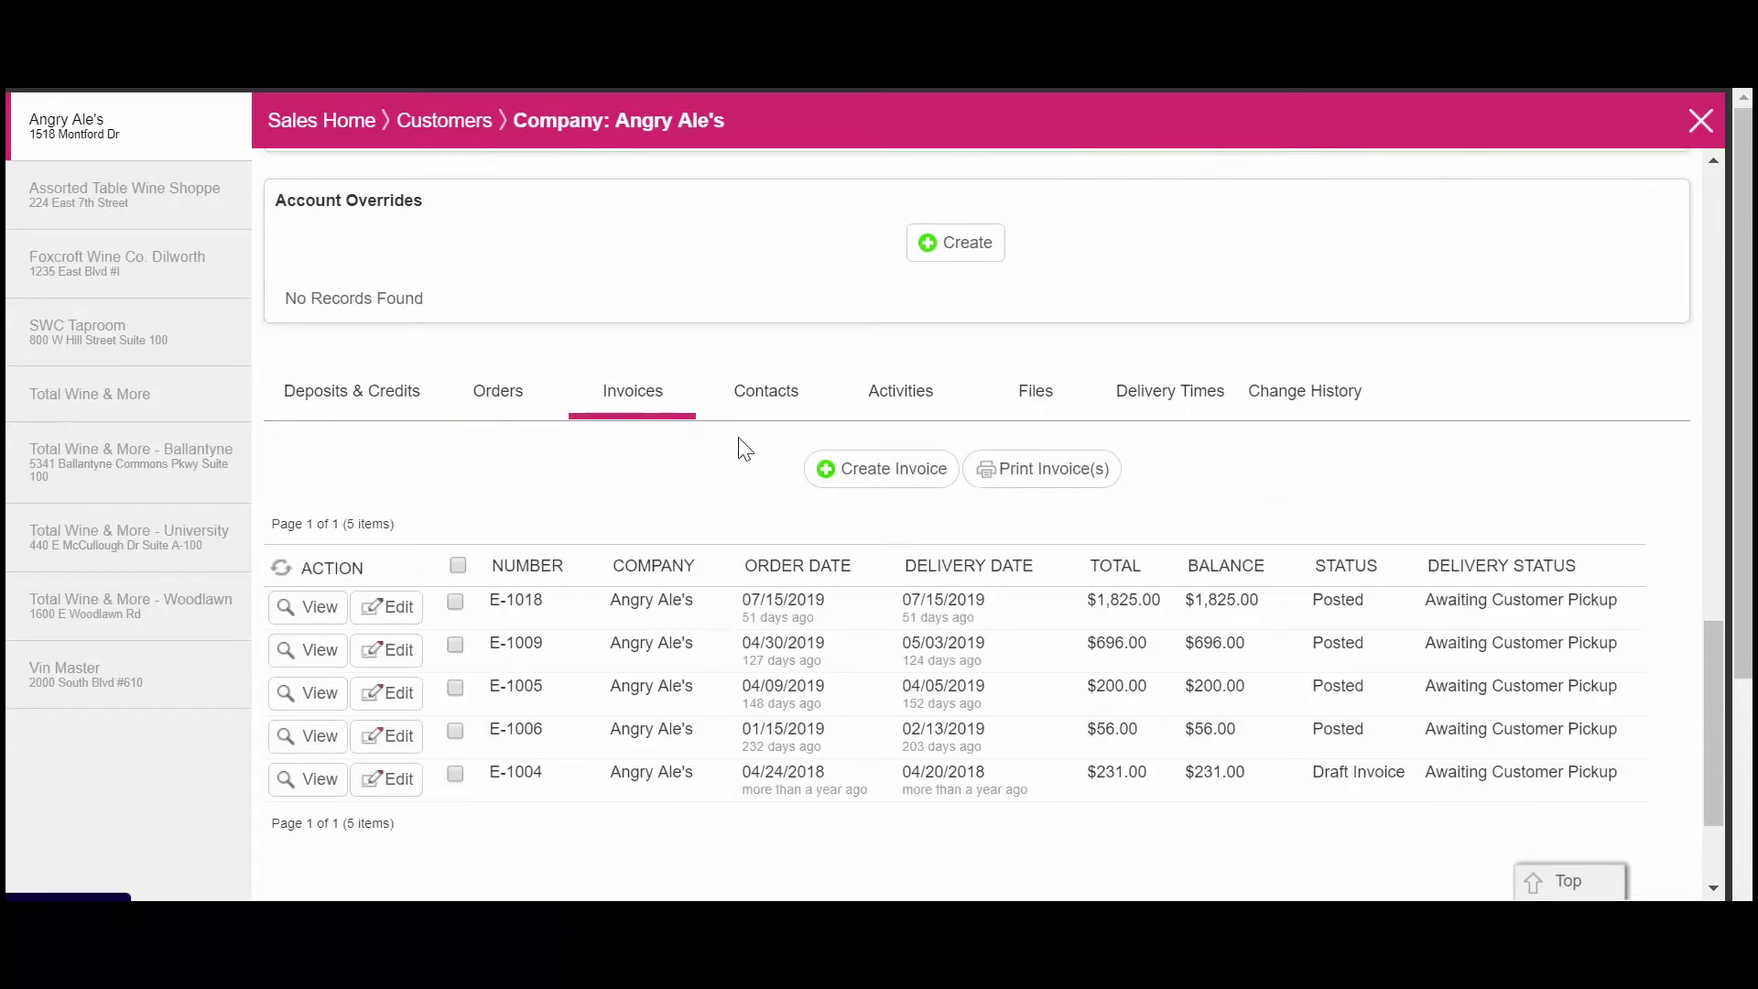
click(767, 411)
click(899, 405)
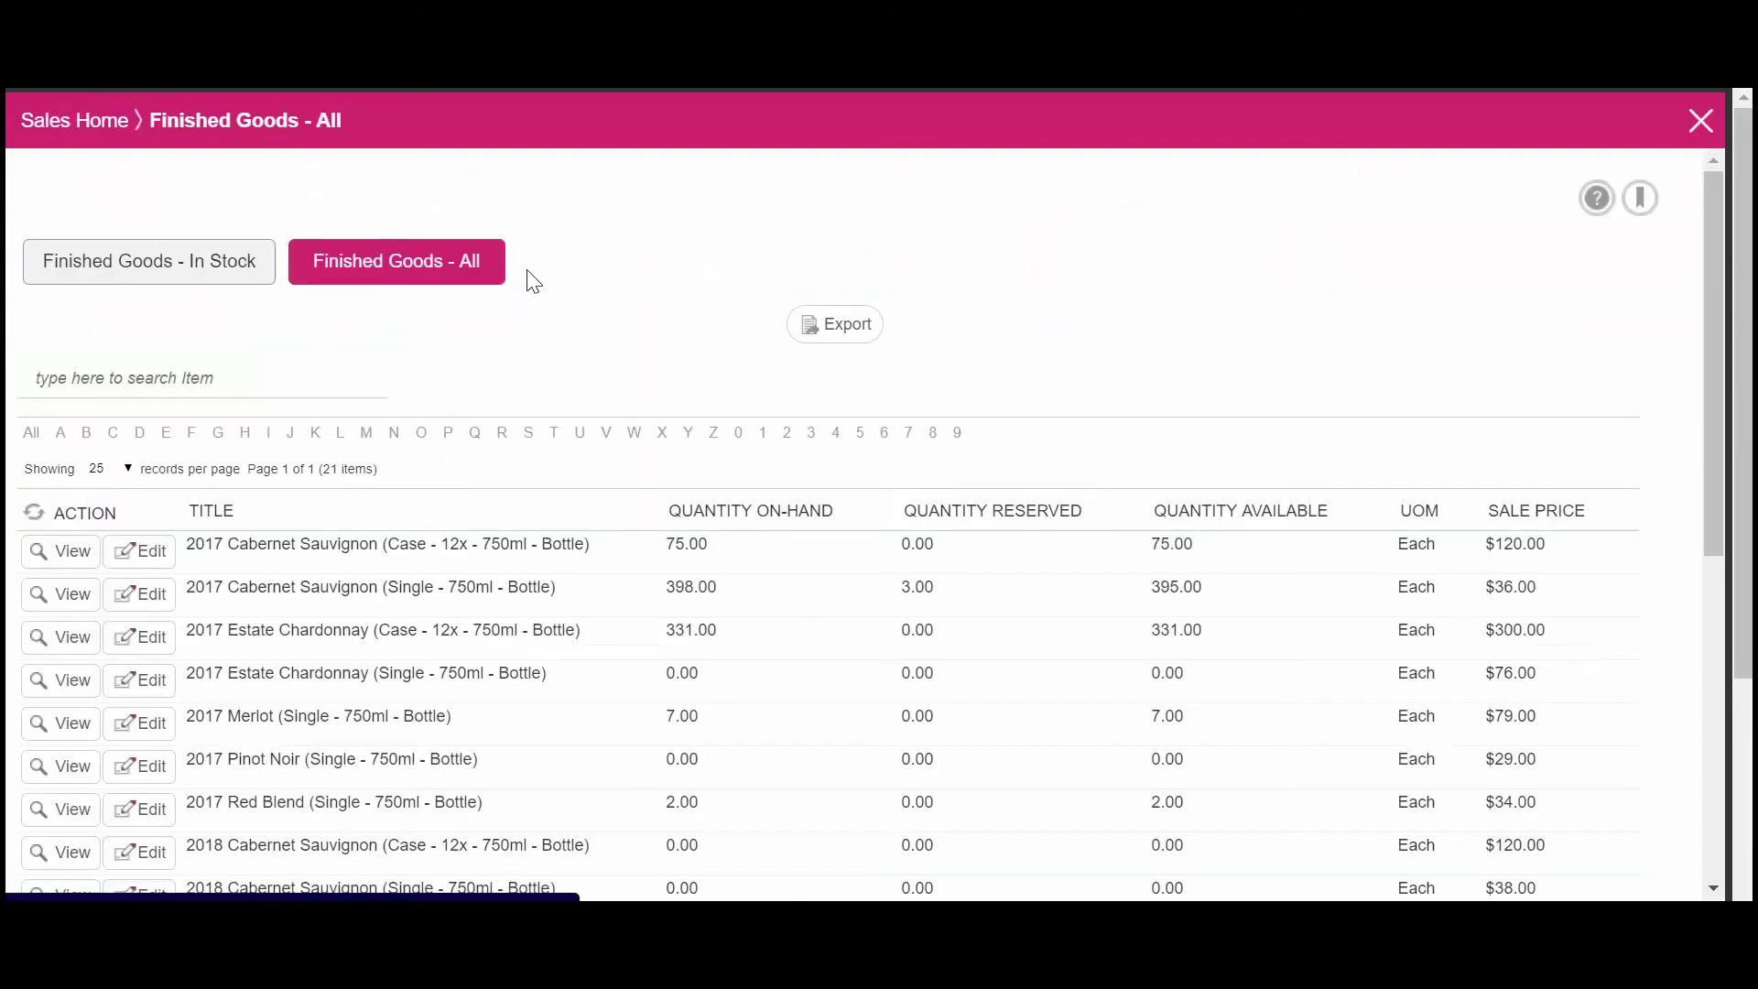
click(221, 276)
drag(669, 510, 834, 530)
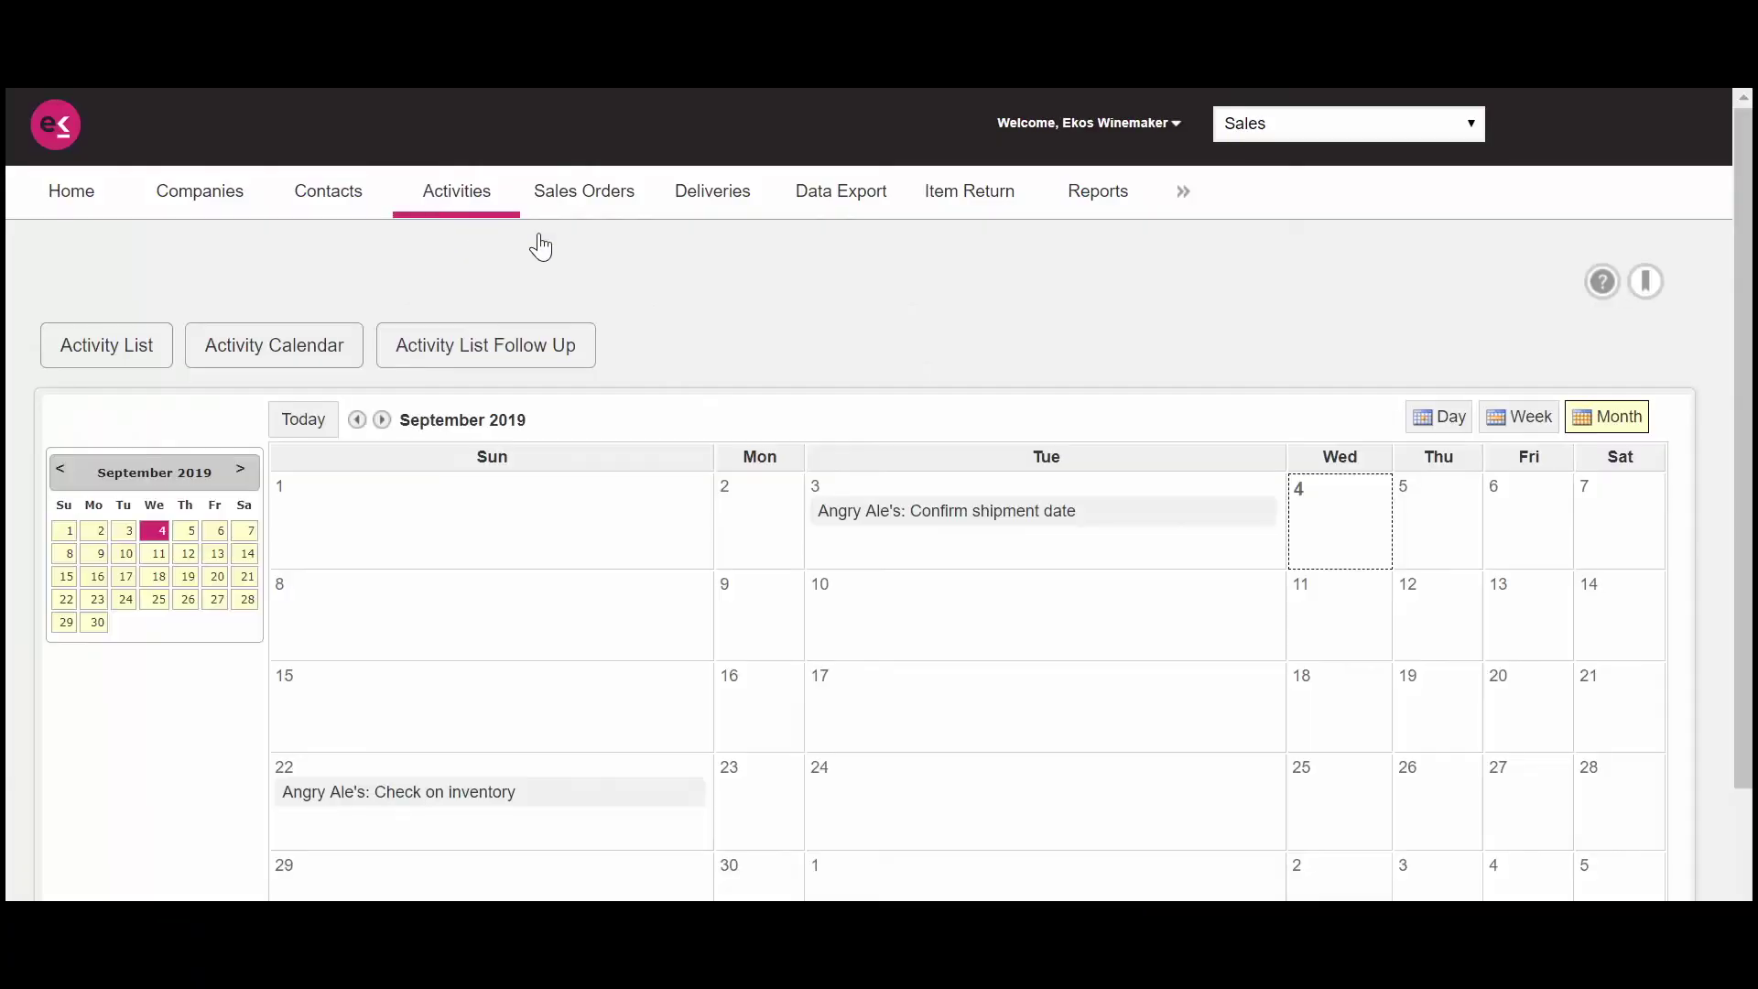
mouse_move(491, 804)
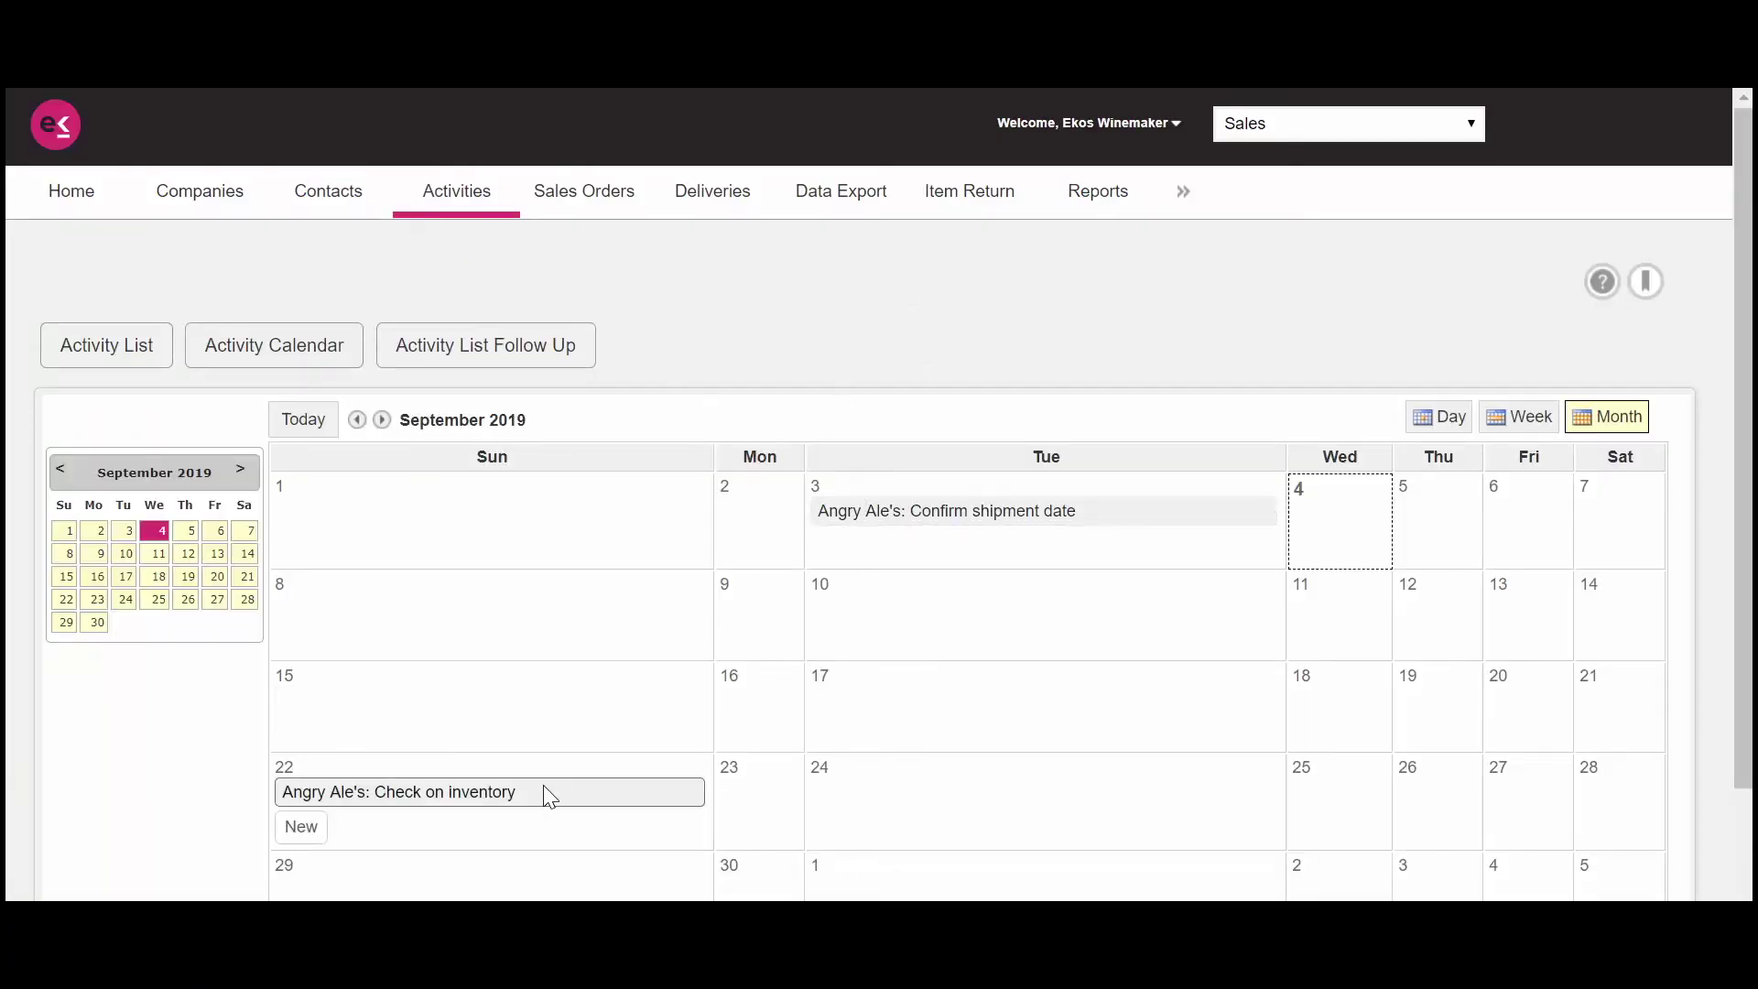
From the Activity List, start a new activity with Add Activity.
click(137, 345)
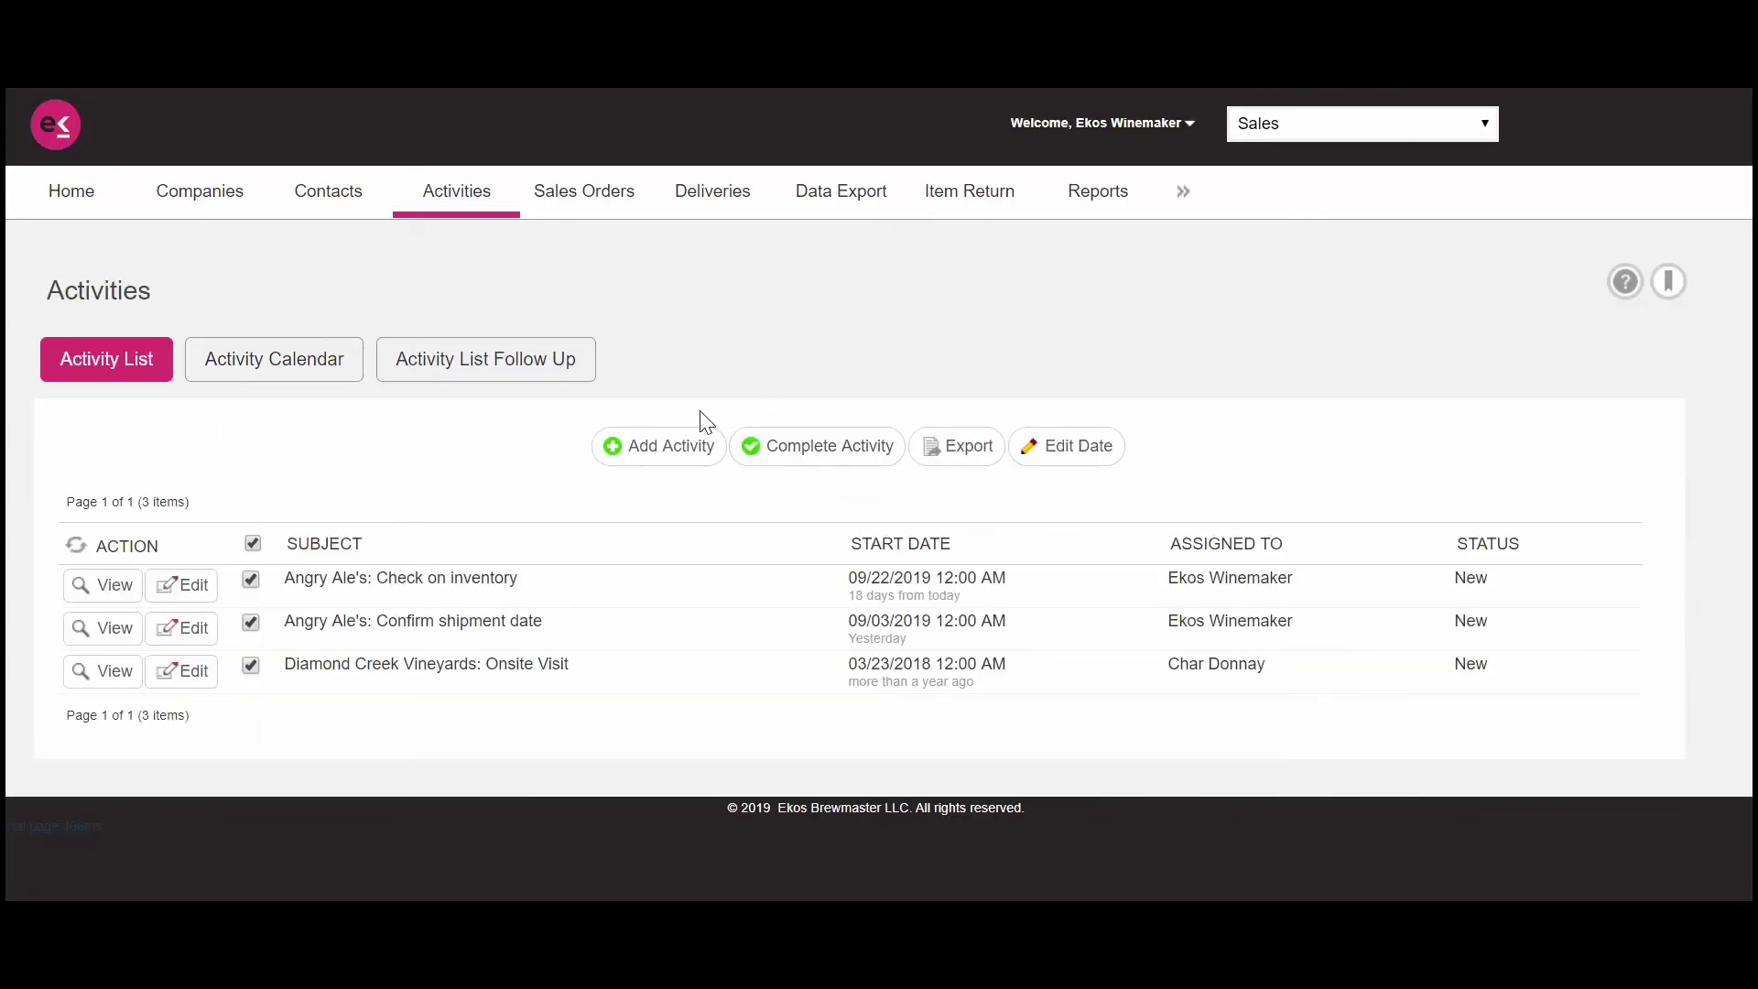
click(652, 450)
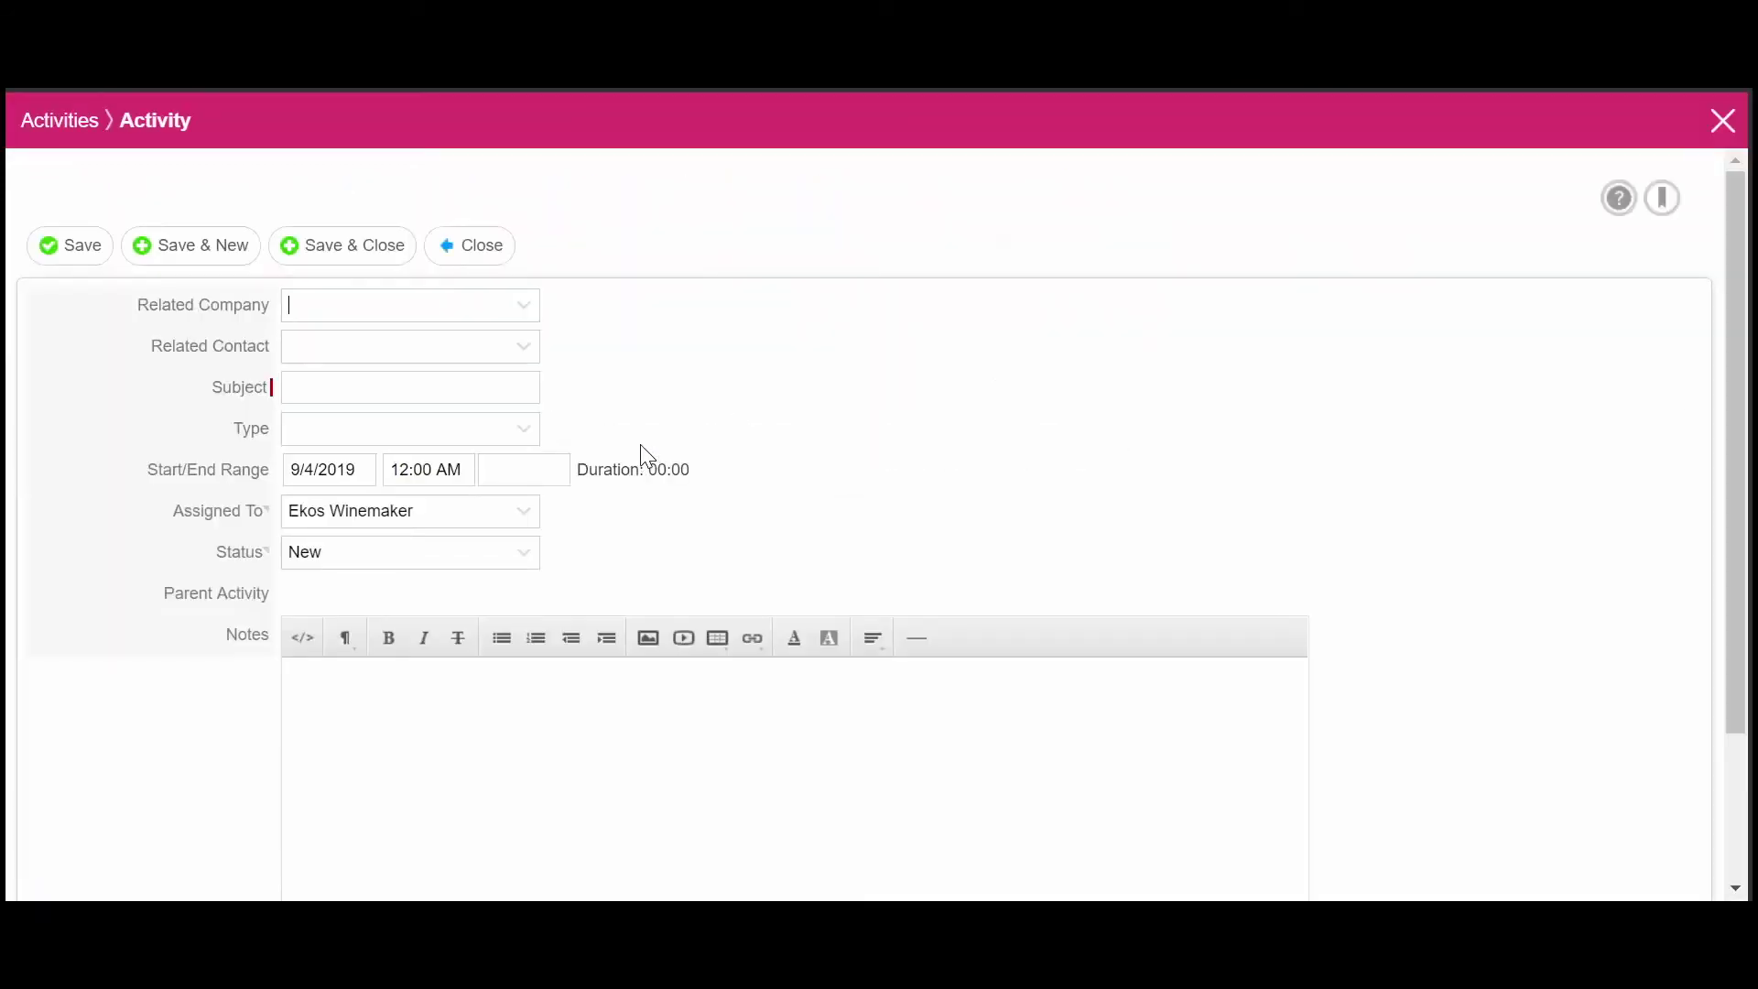